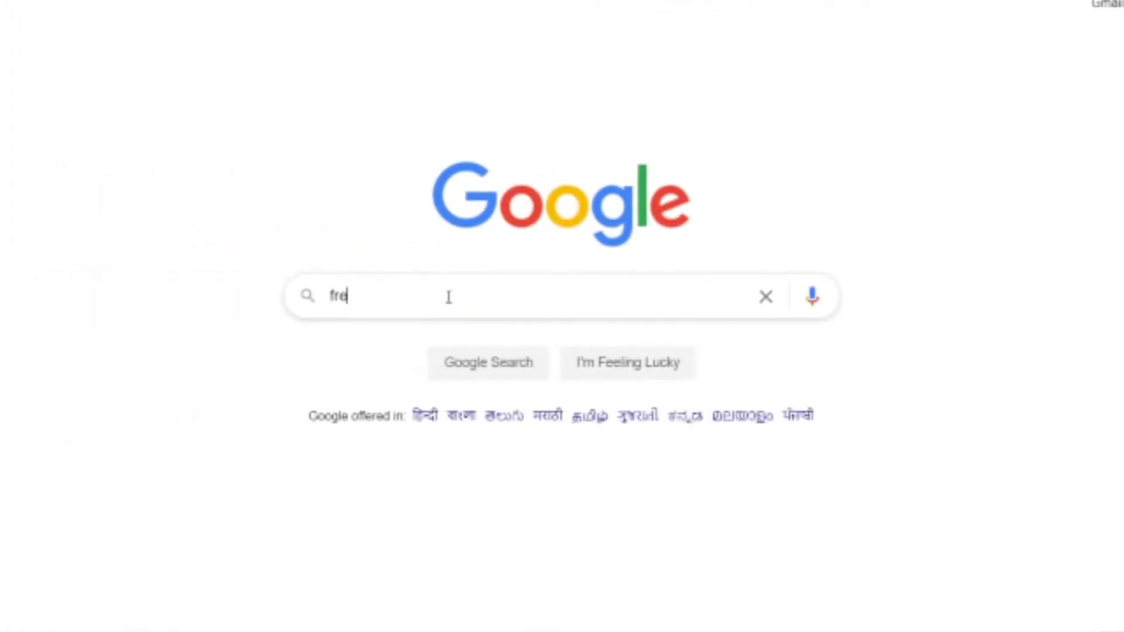
Search Google for 'free live wallpapers rockdanister'
type("wallpaper")
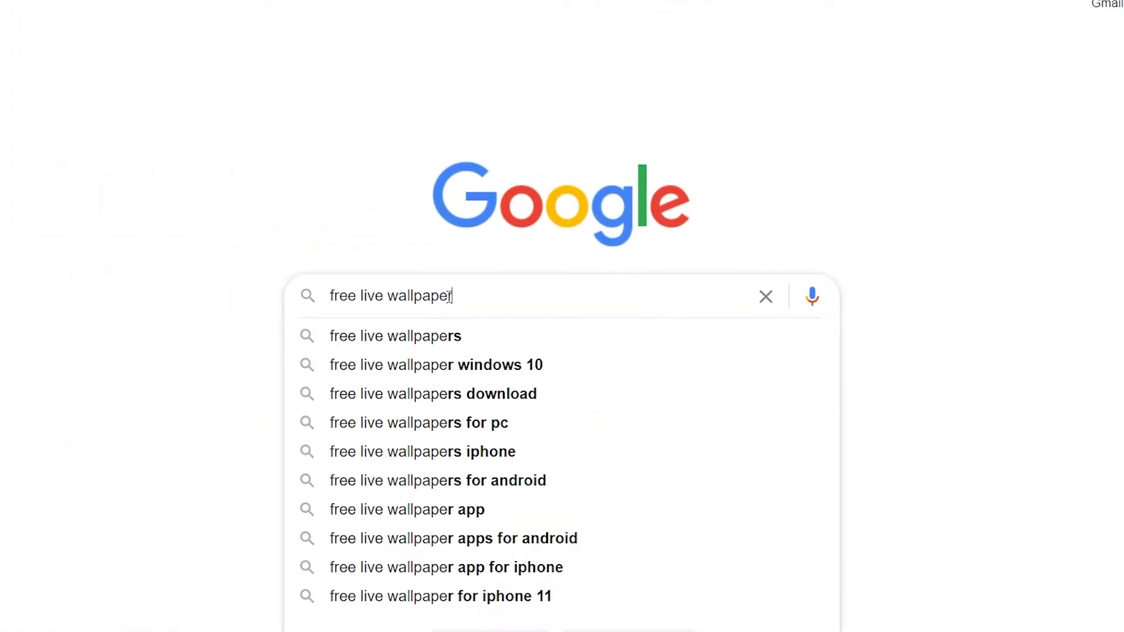
type("s roc")
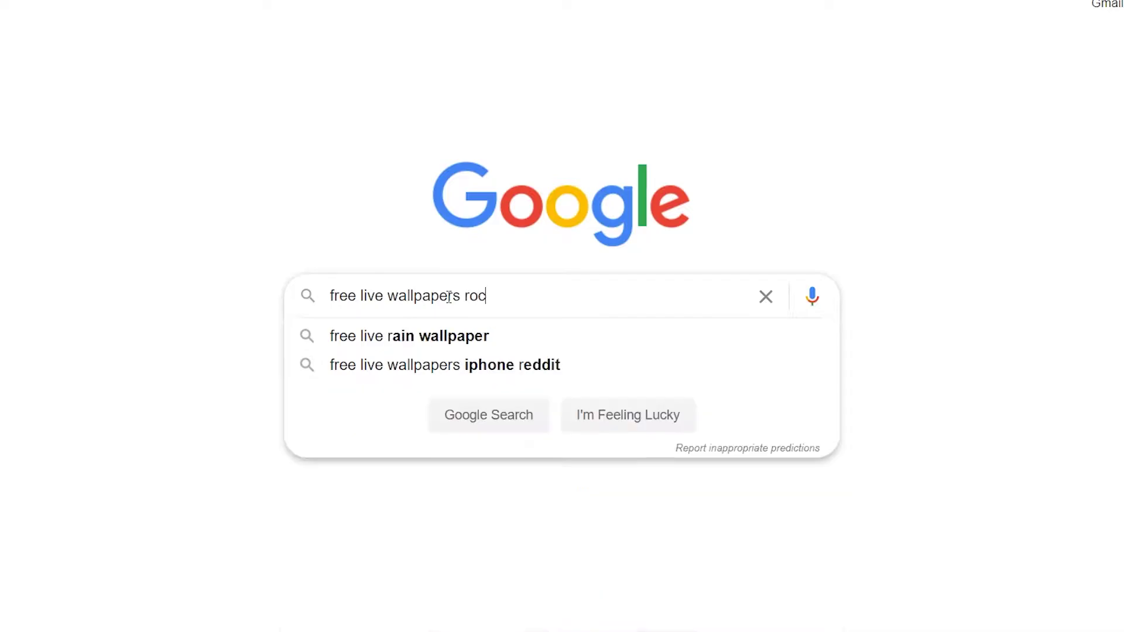
type("kdanister")
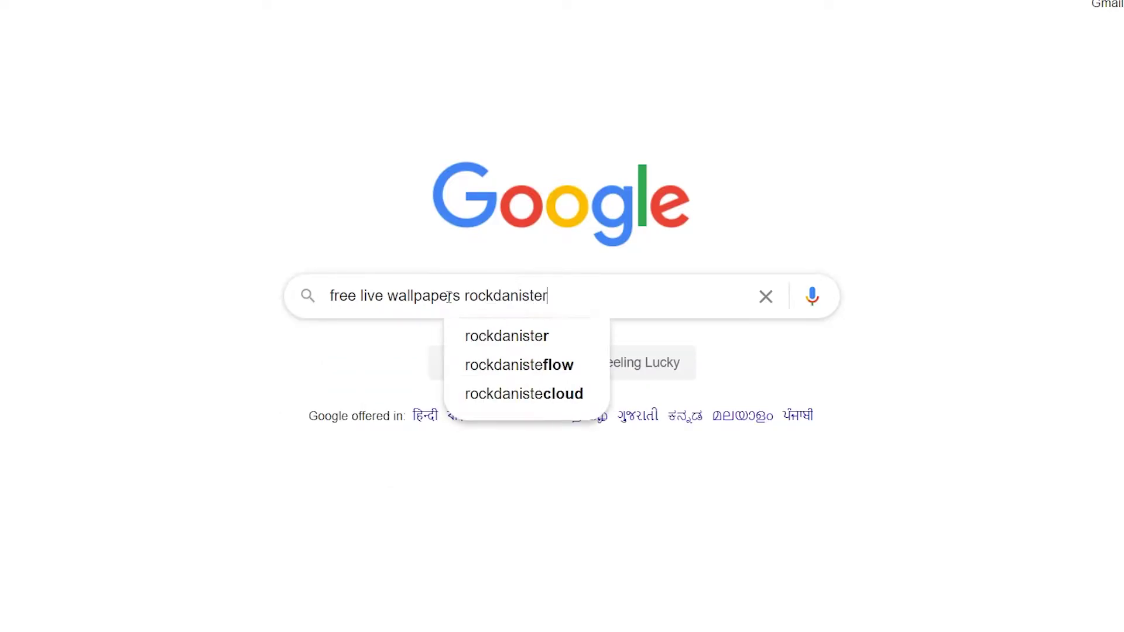
key("Return")
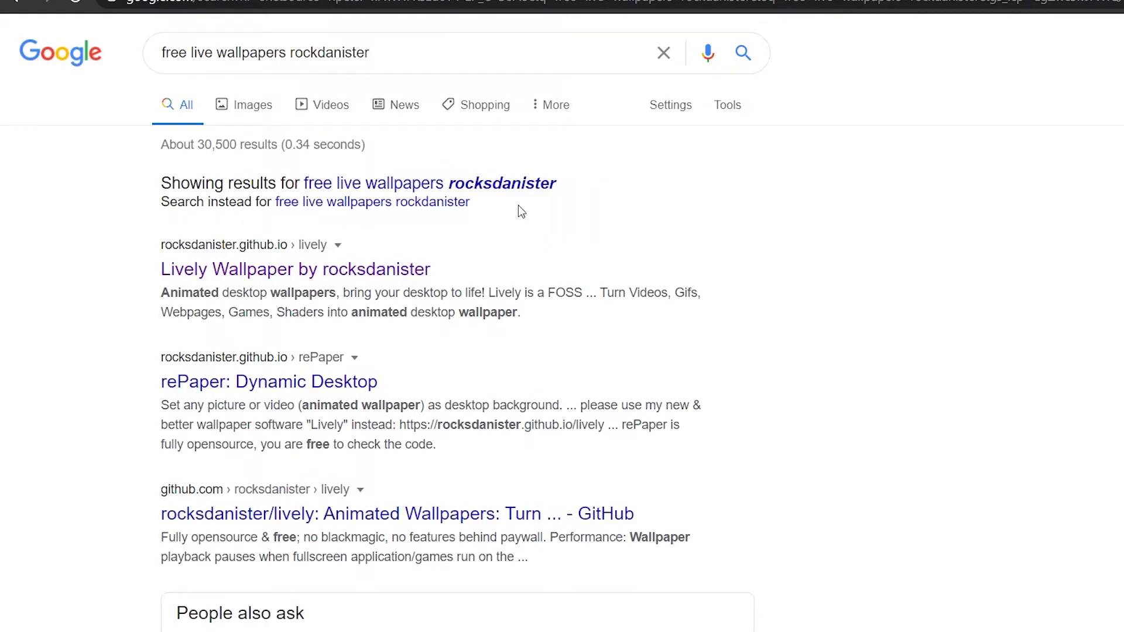
Open the rocksdanister Lively site and start downloading the v1.0.5.0 installer from Download
left_click(410, 269)
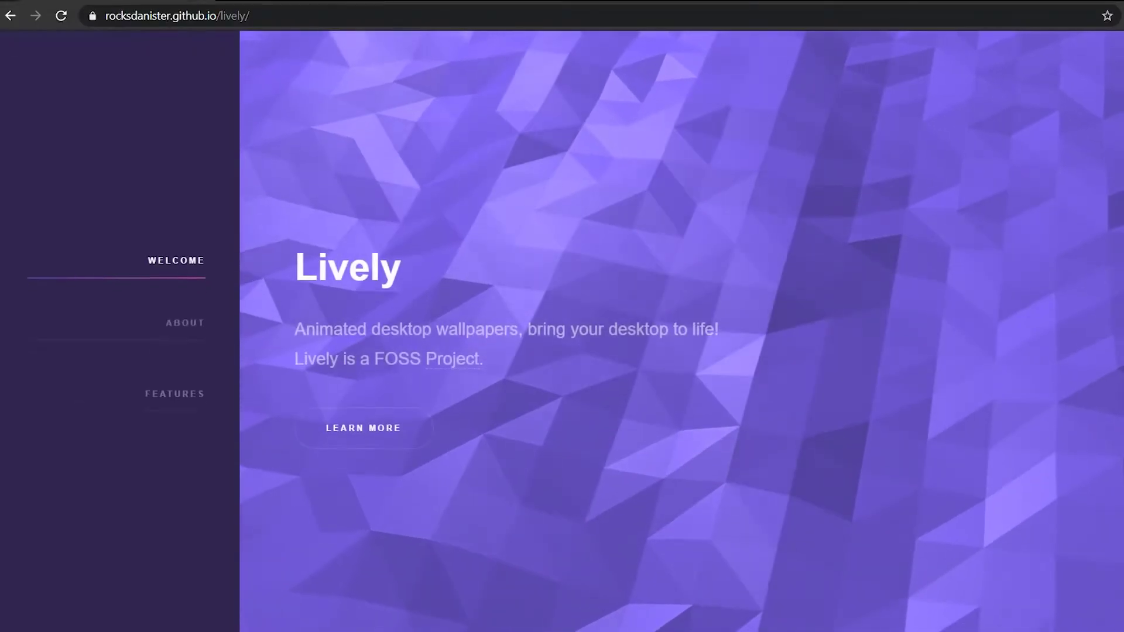
scroll(565, 143, "down", 20)
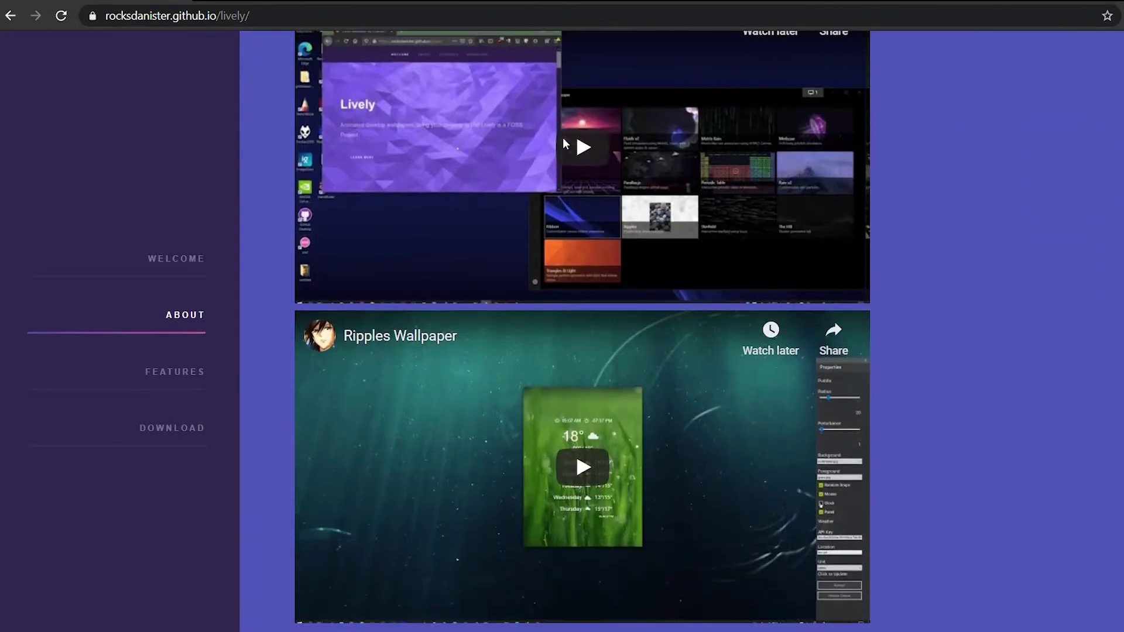
scroll(563, 143, "down", 2)
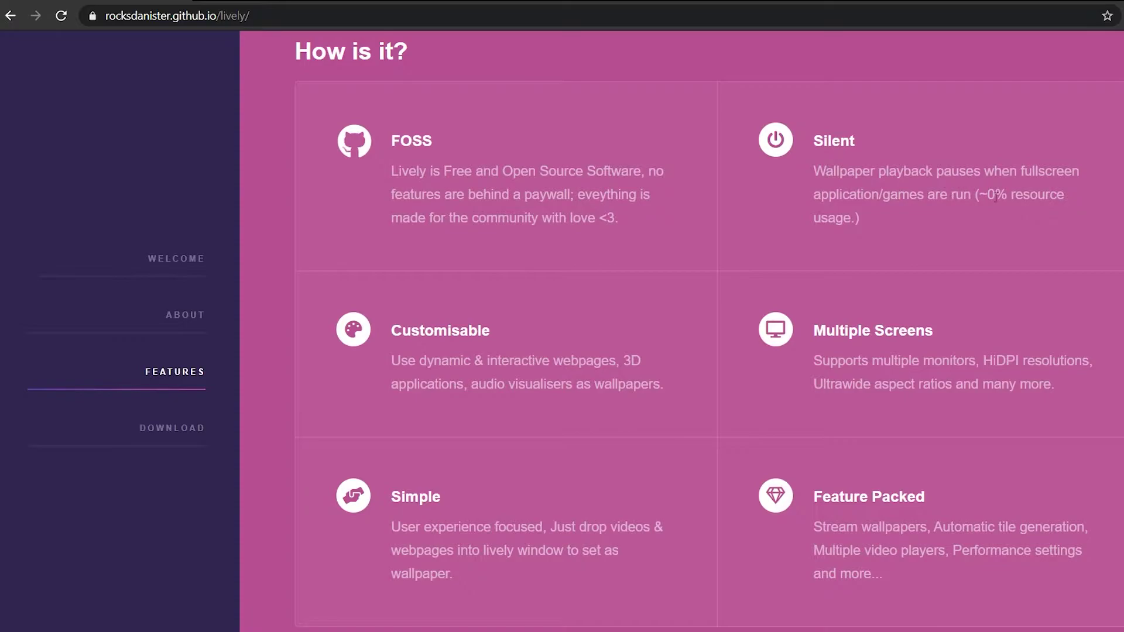
scroll(709, 334, "down", 1)
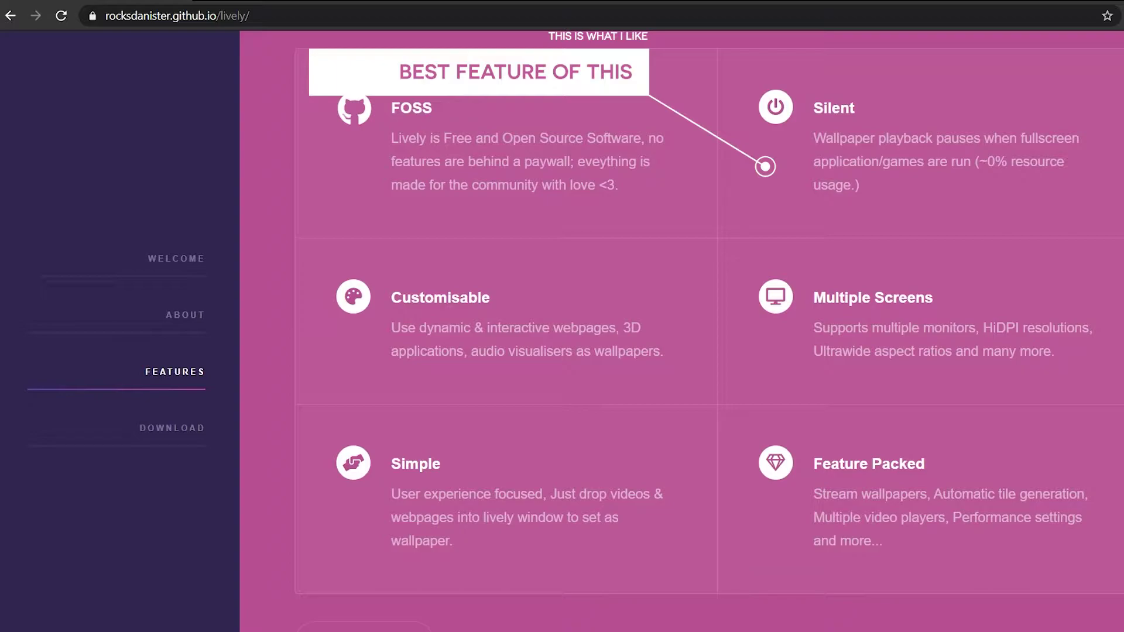
scroll(682, 331, "down", 10)
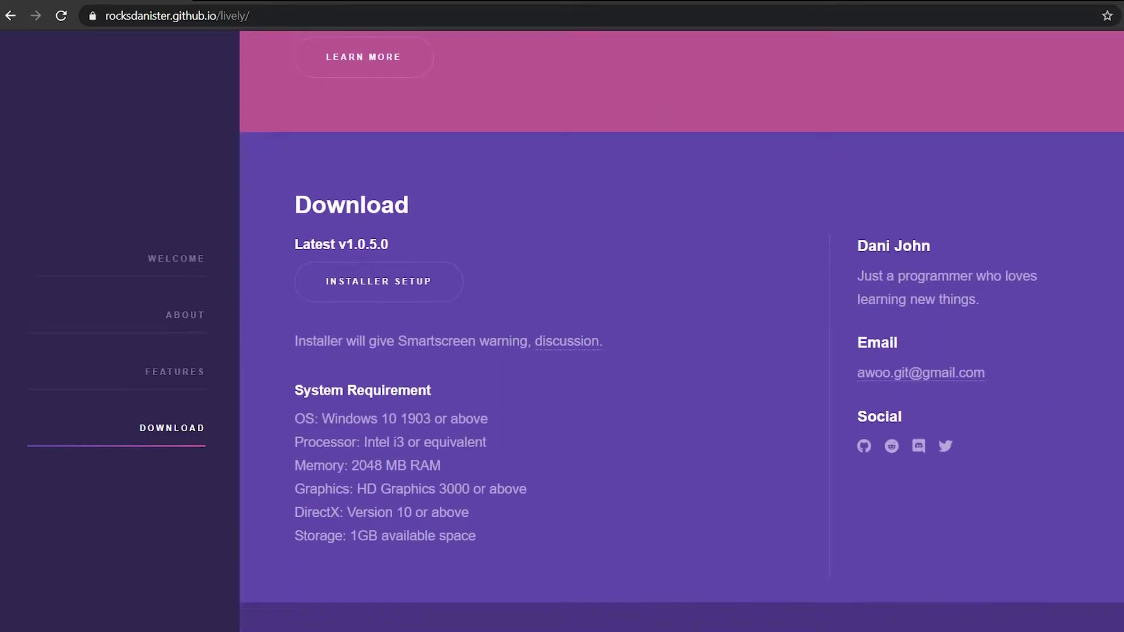
scroll(743, 321, "down", 1)
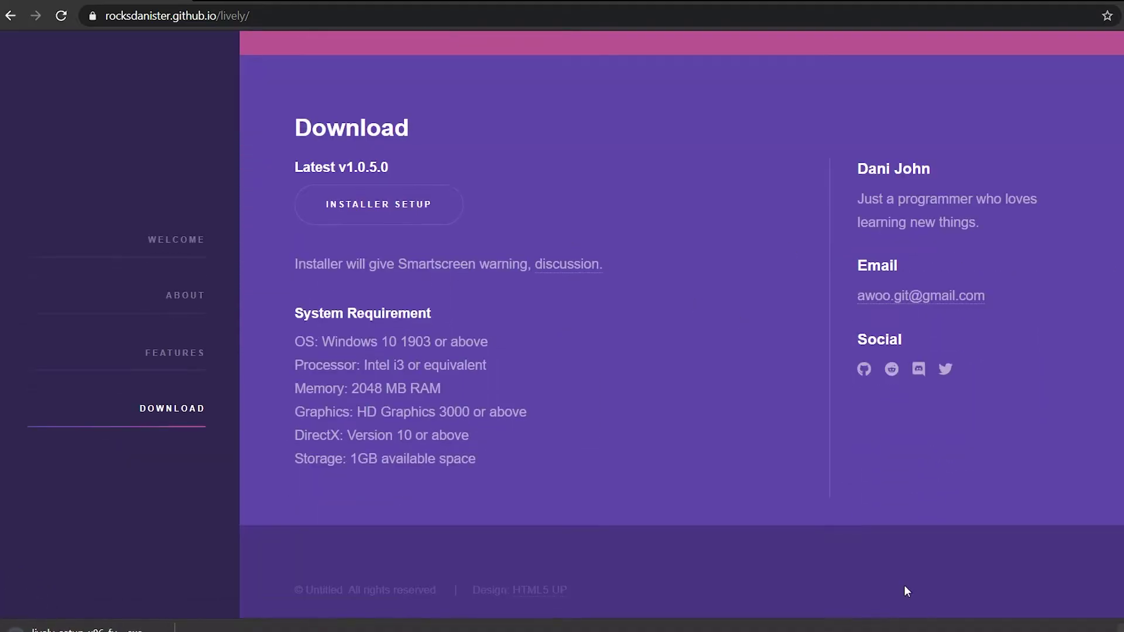
Run the downloaded installer for the current user only and accept the license agreement
key("ctrl+j")
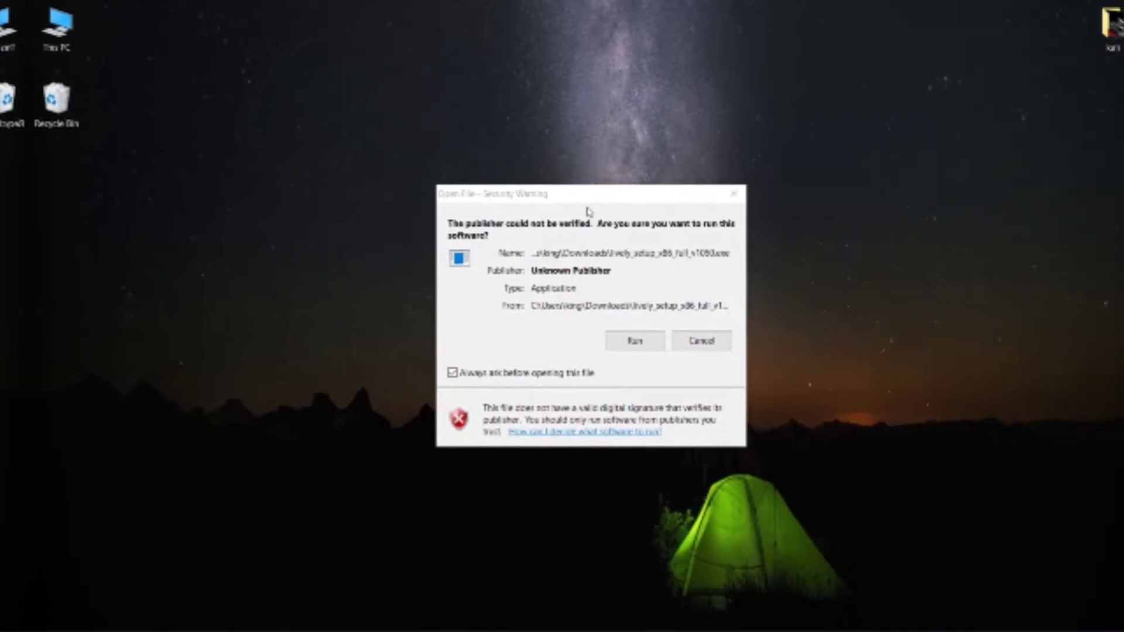
left_click(619, 338)
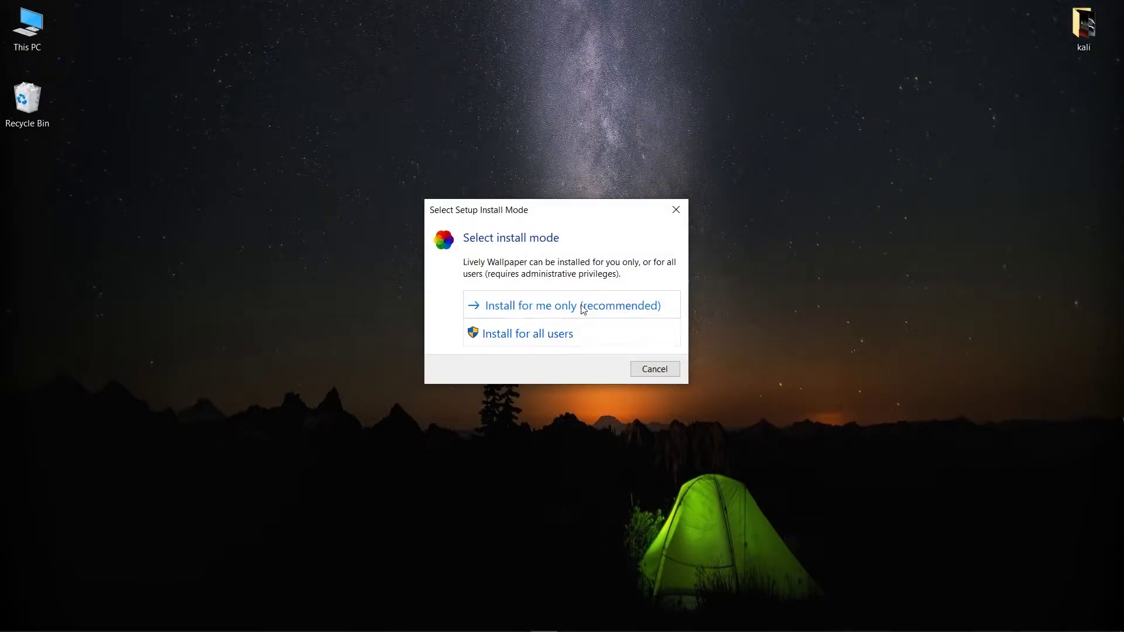
left_click(582, 307)
left_click(594, 359)
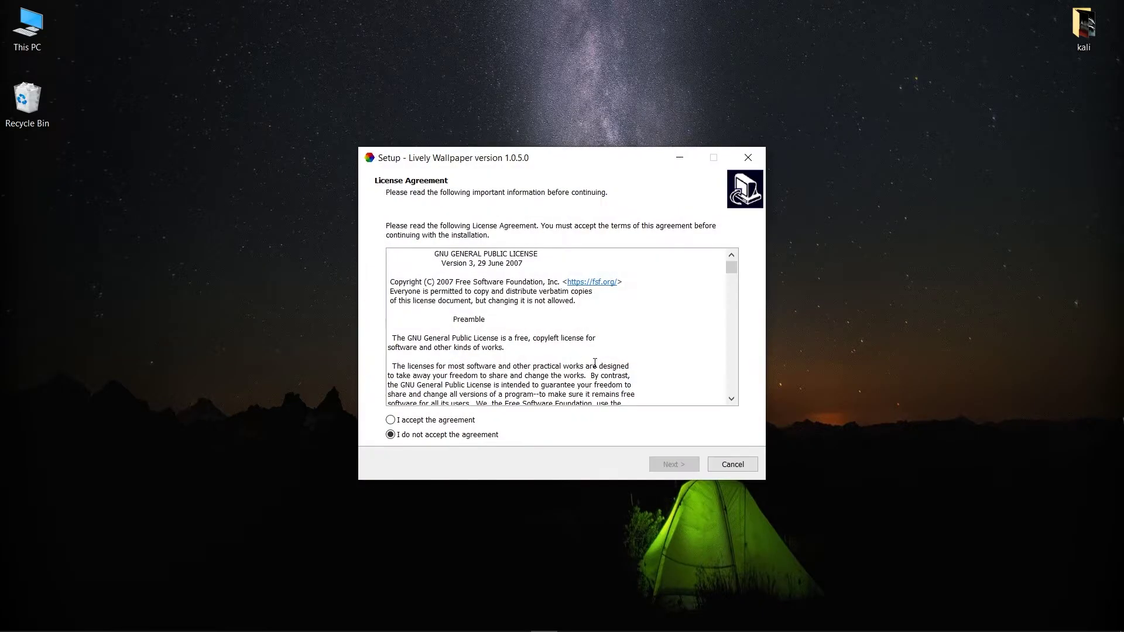
left_click(429, 419)
scroll(576, 358, "down", 20)
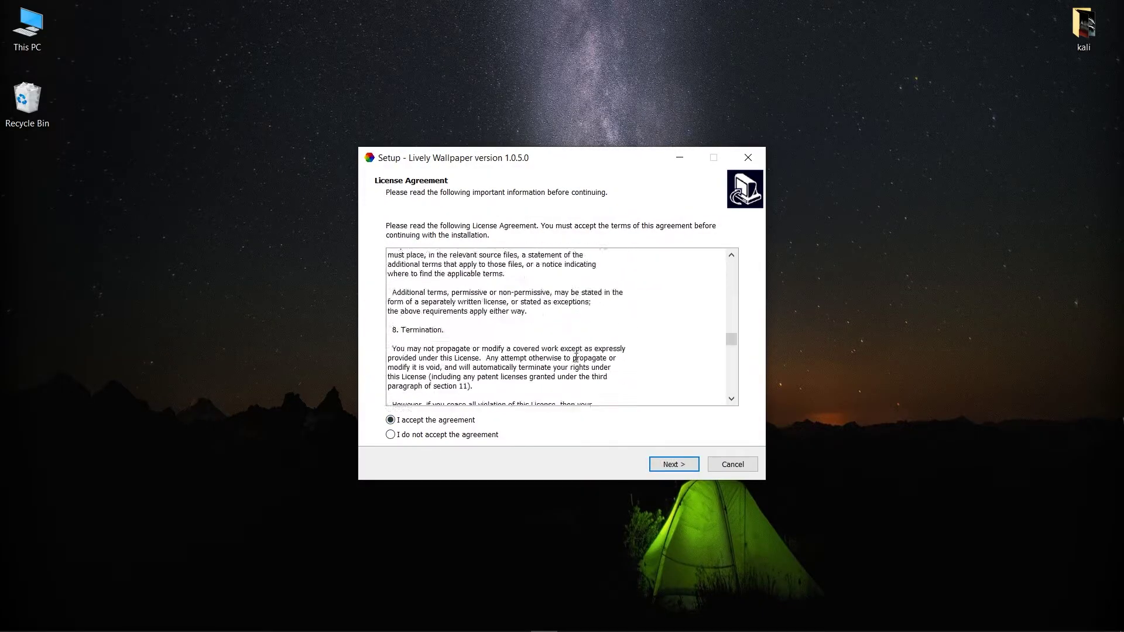
scroll(576, 357, "down", 10)
Install with the default location and Start with Windows, closing the .NET runtime installer
left_click(674, 464)
left_click(674, 464)
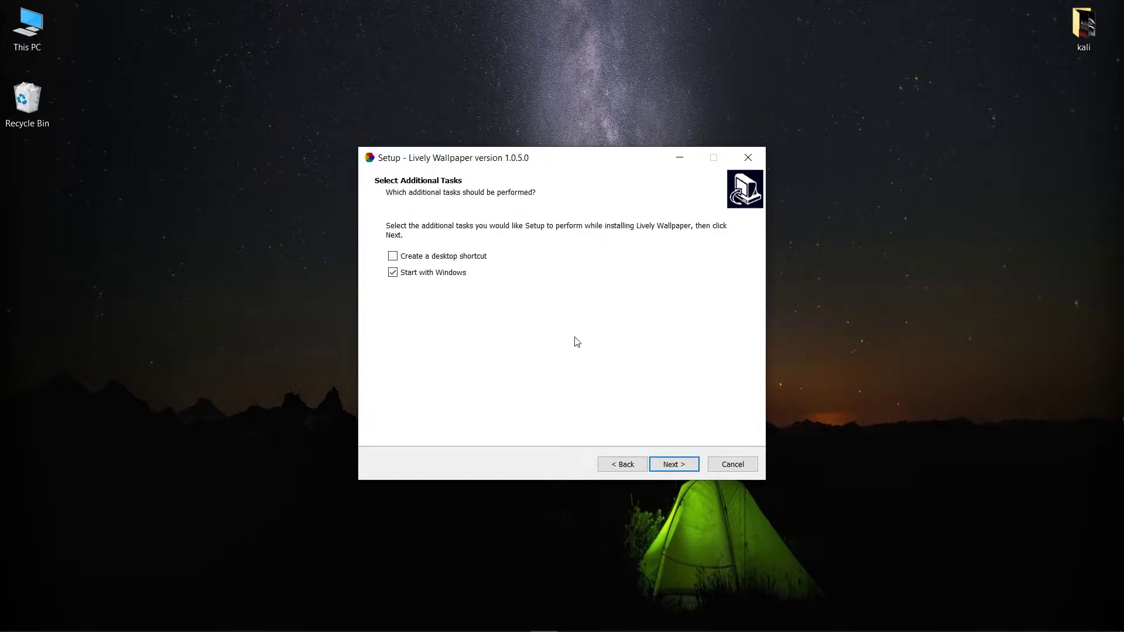
left_click(681, 467)
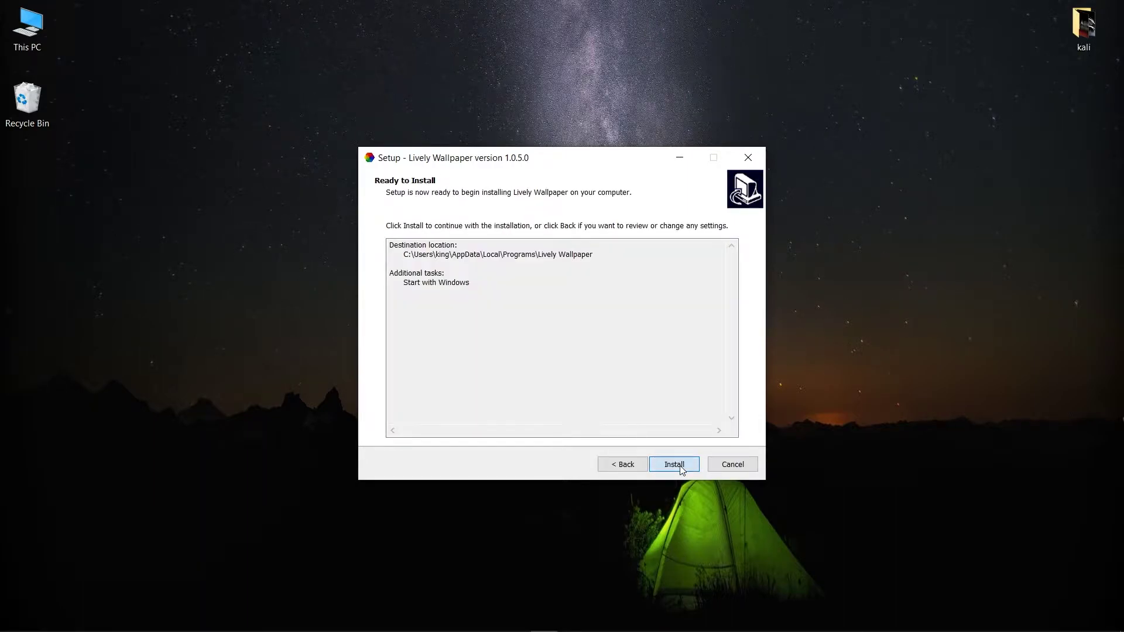
left_click(681, 467)
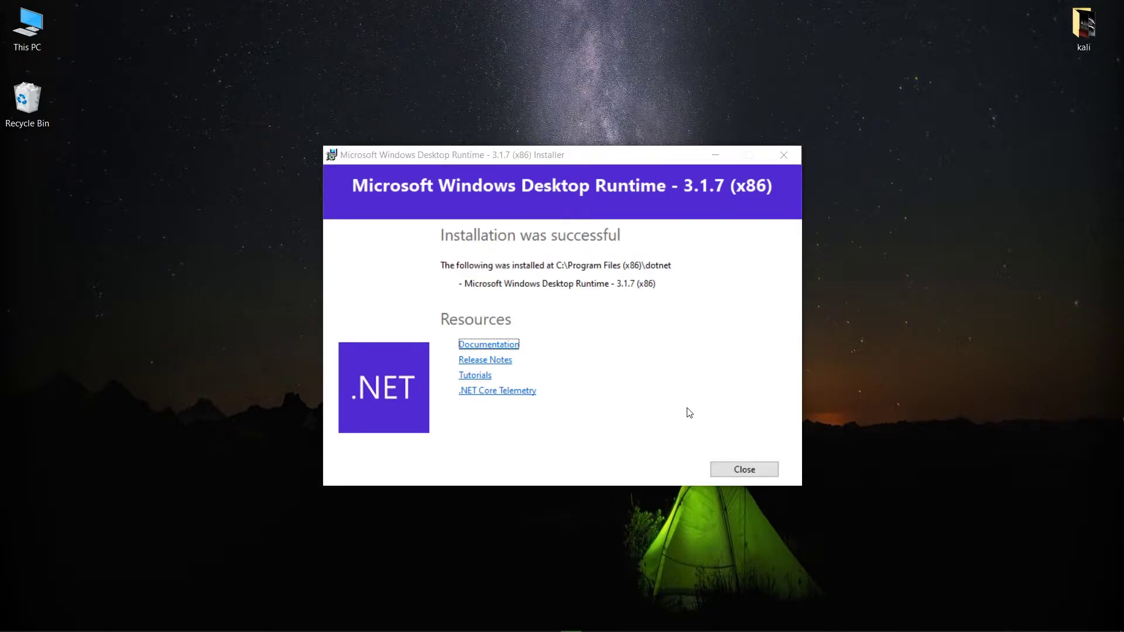
left_click(749, 471)
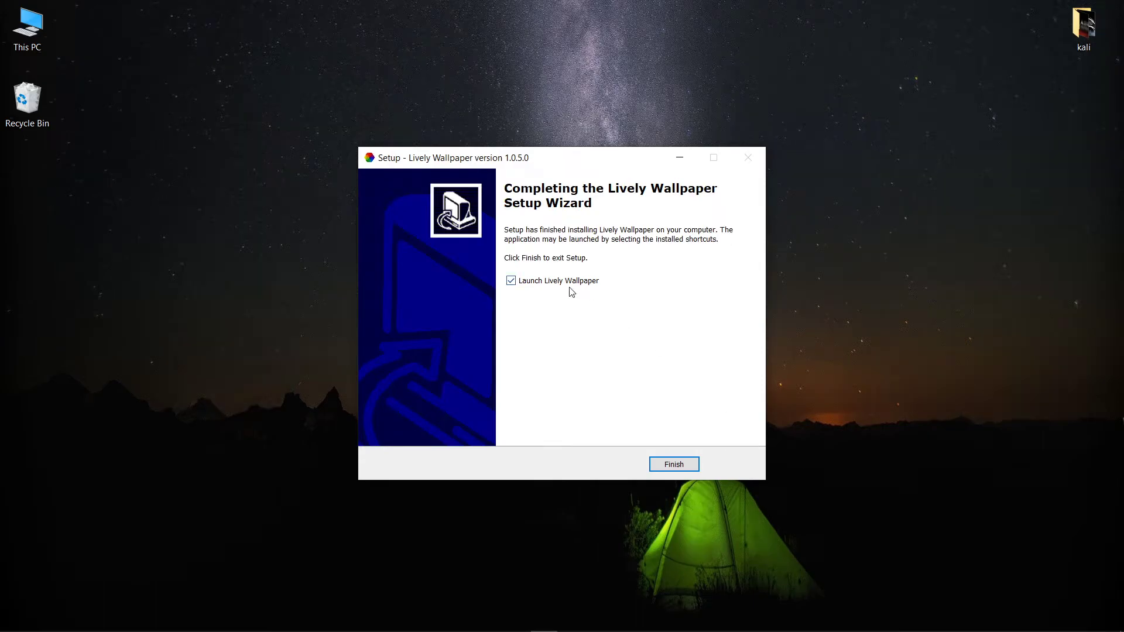
left_click(668, 465)
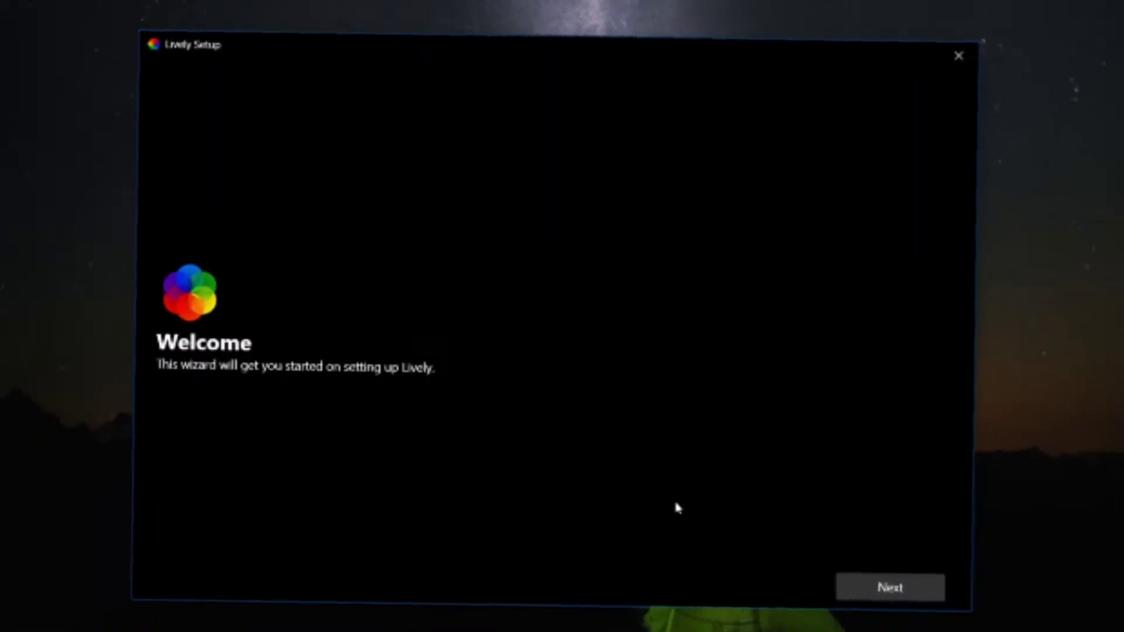
Finish the wizard with Start with Windows and Lite interface, then open Lively from the tray
left_click(878, 569)
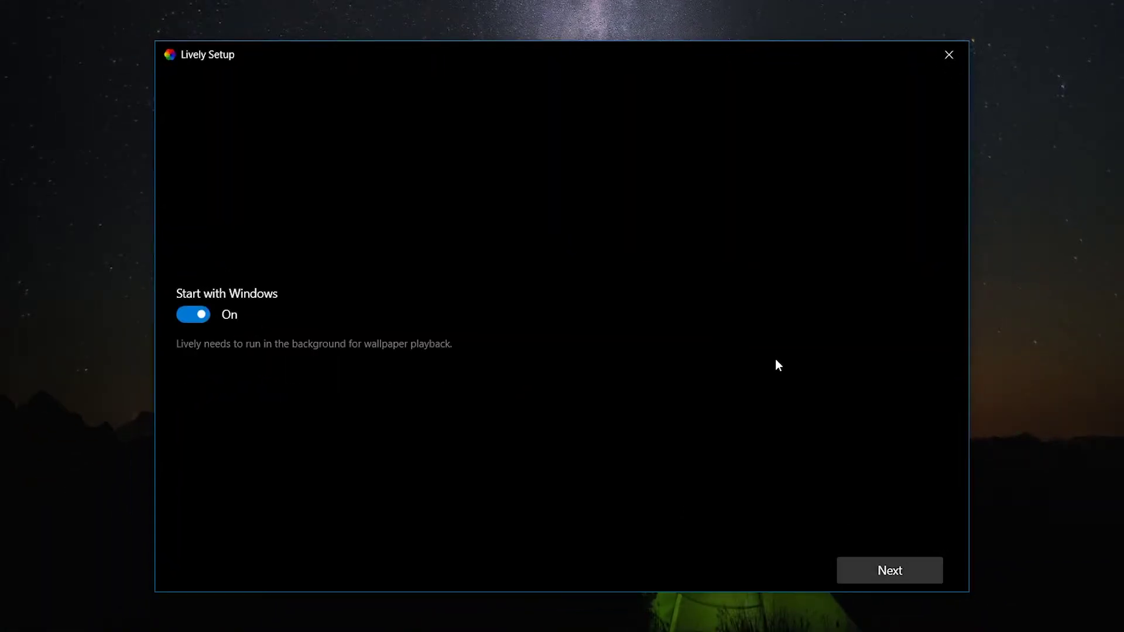
left_click(872, 568)
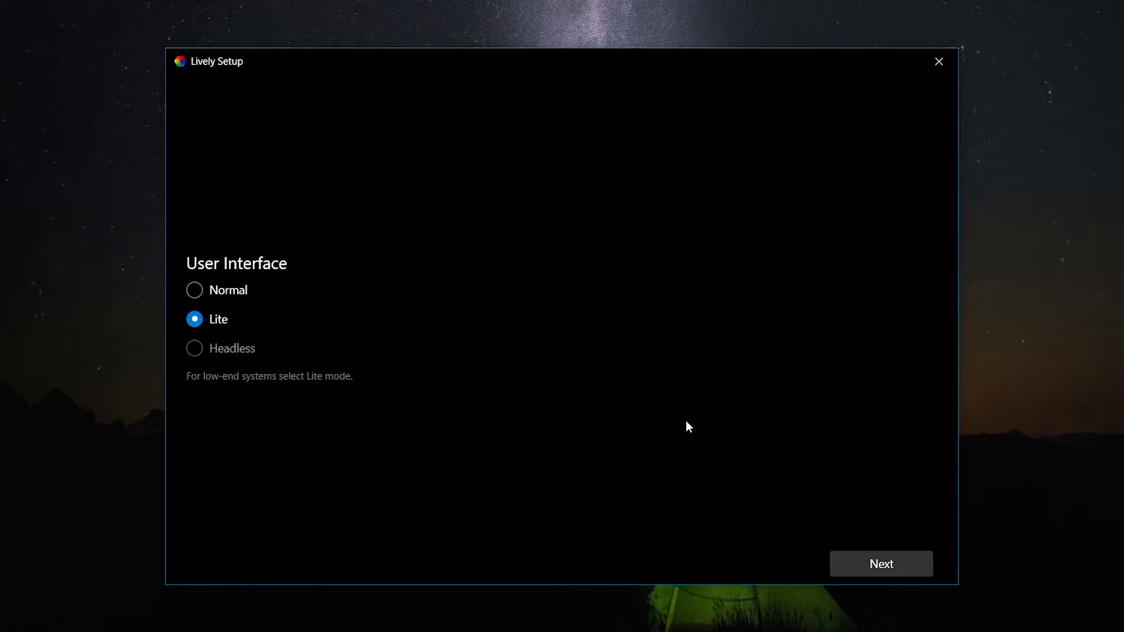
left_click(864, 562)
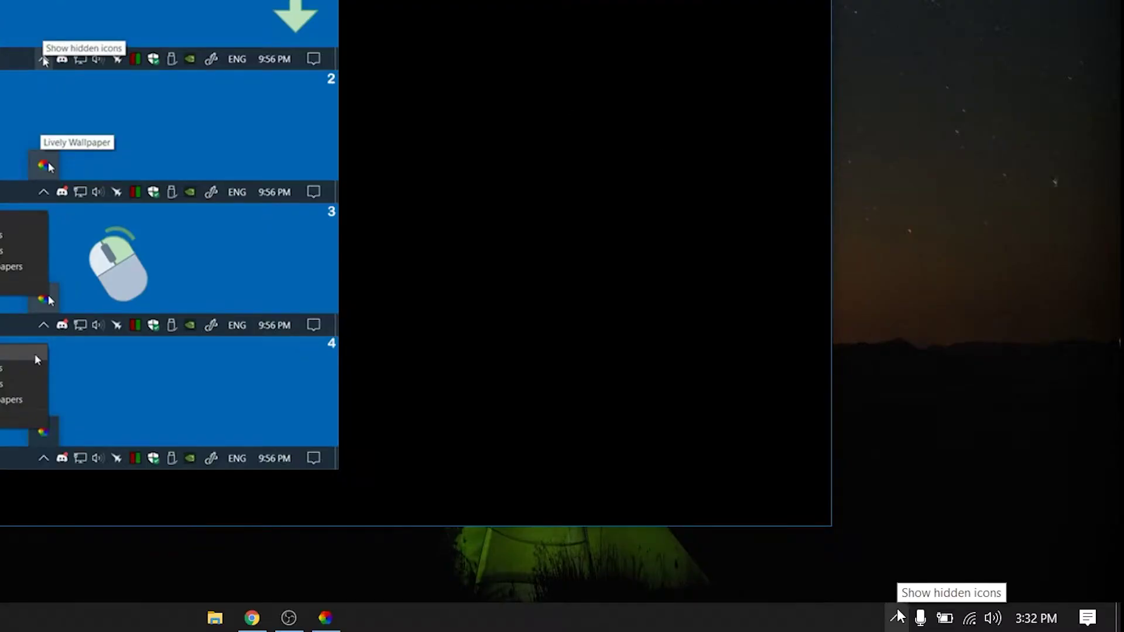
left_click(896, 618)
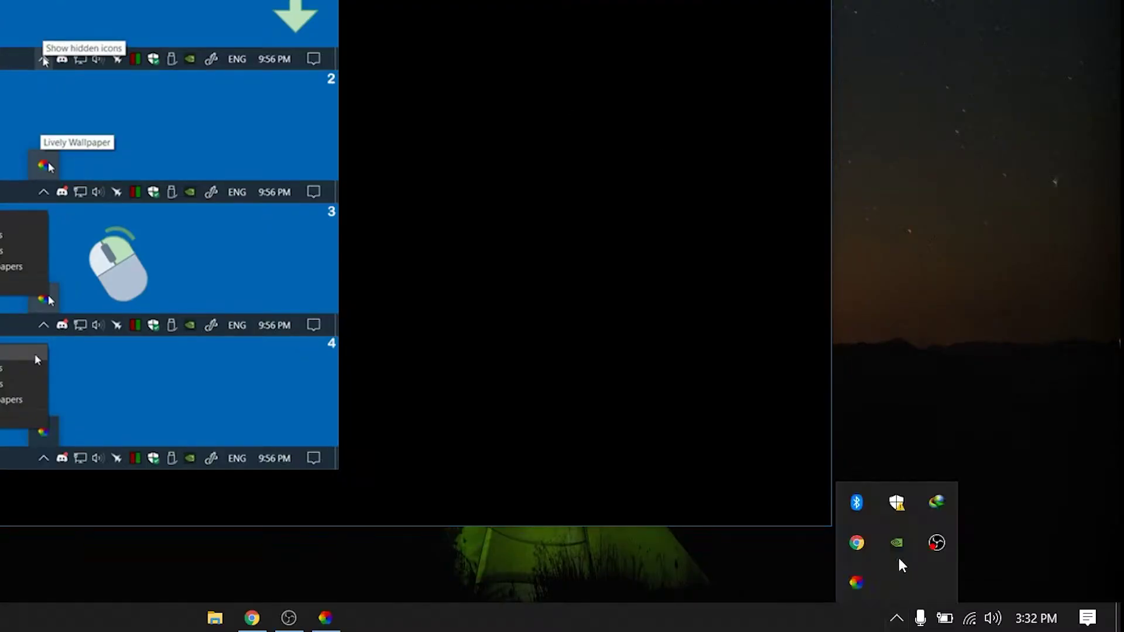
right_click(858, 583)
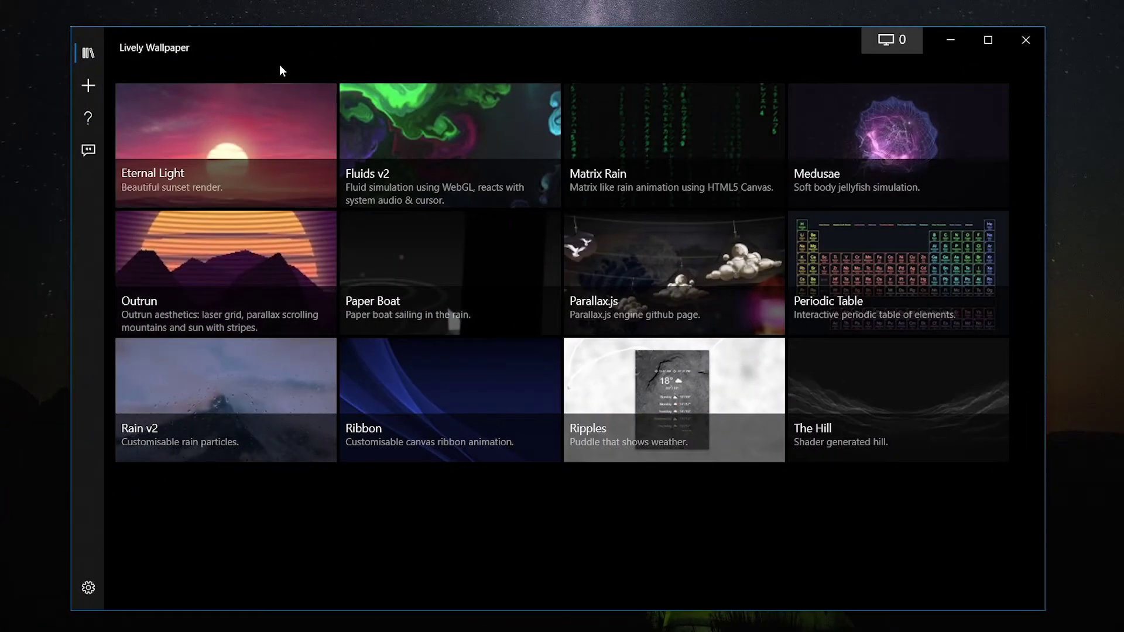
Apply the Periodic Table wallpaper and minimize the Lively window to view the desktop
left_click(246, 363)
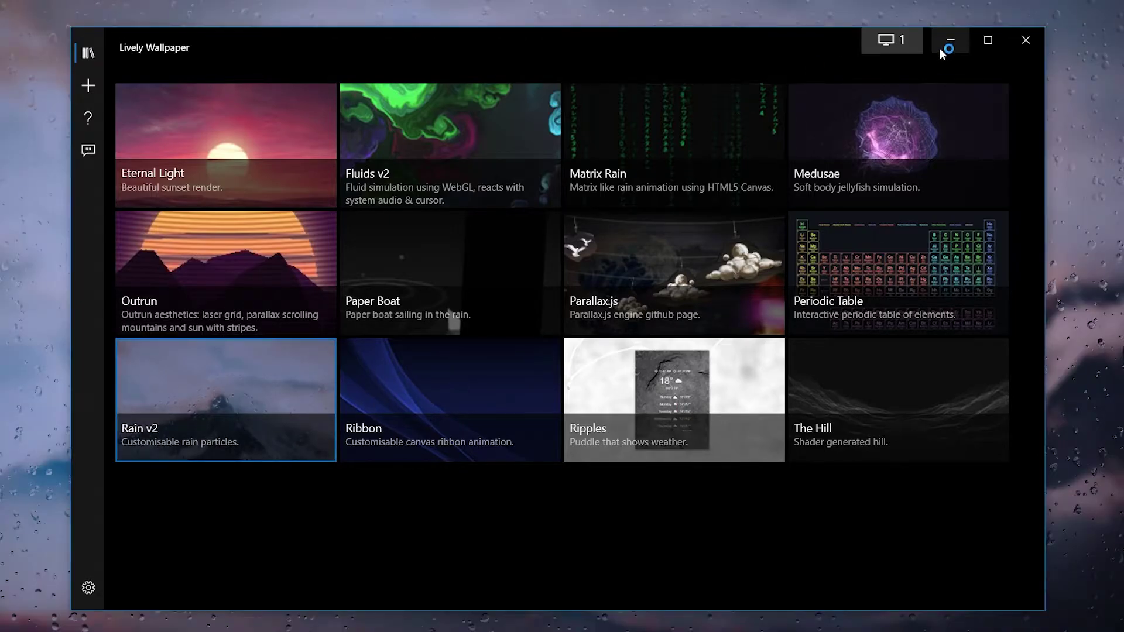
left_click(948, 40)
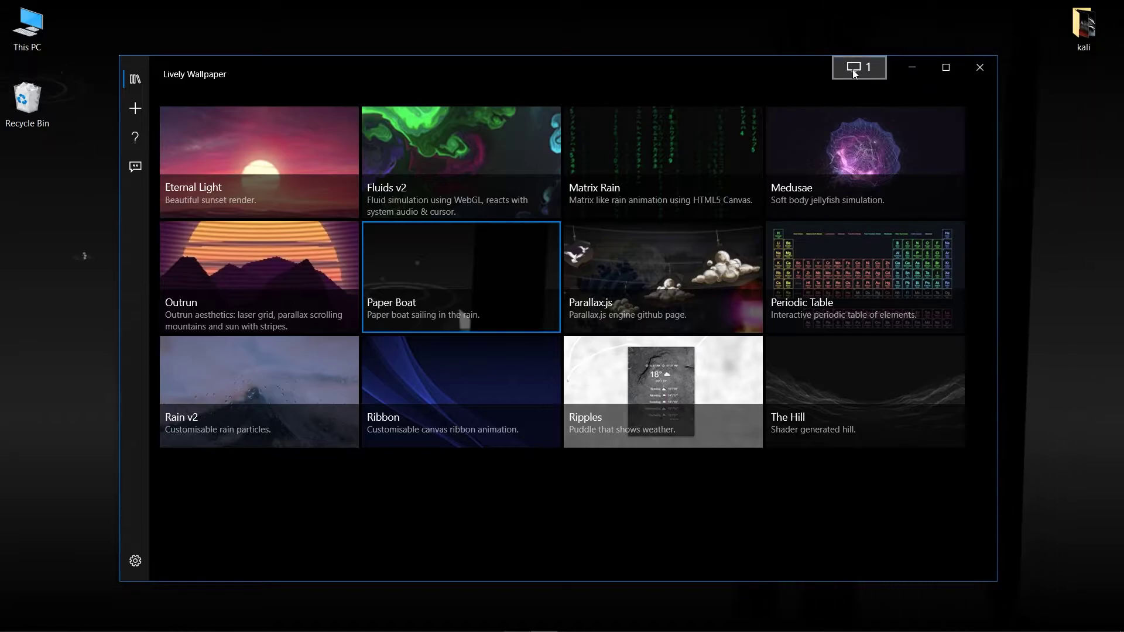
left_click_drag(750, 78, 704, 559)
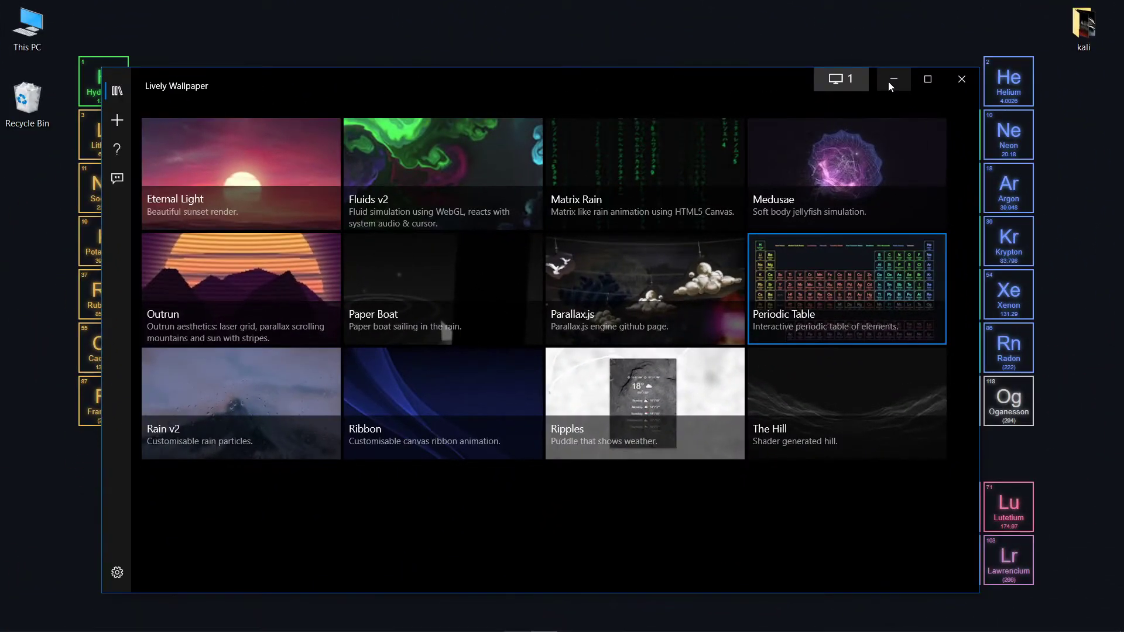
left_click(890, 81)
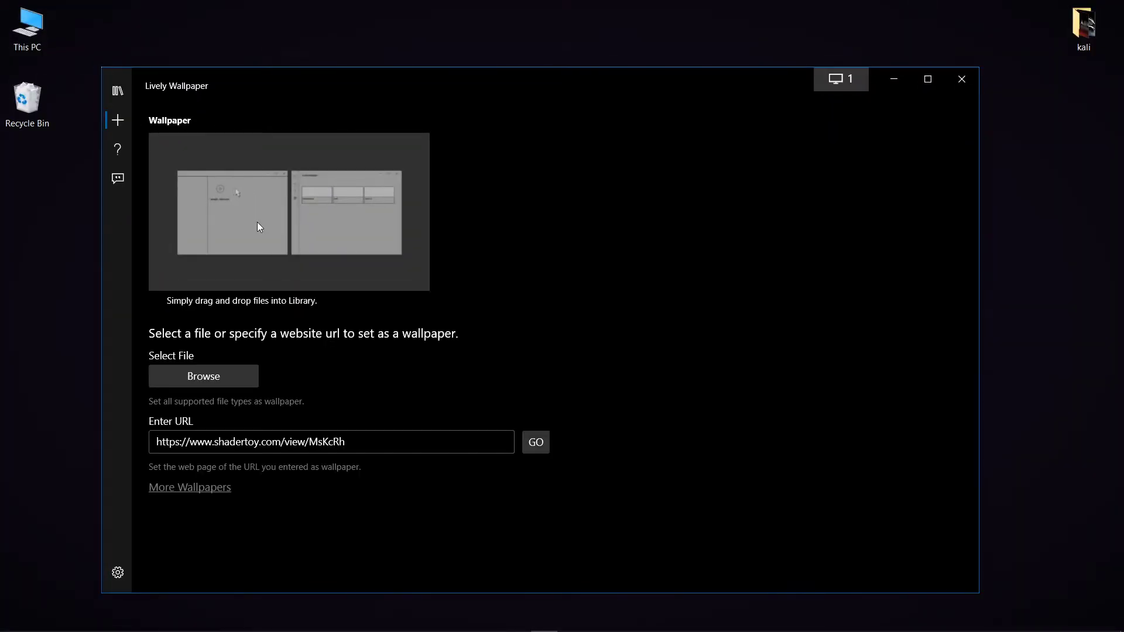
Import the Acid-Owl video from the Documents > live wallpaper folder
left_click(209, 369)
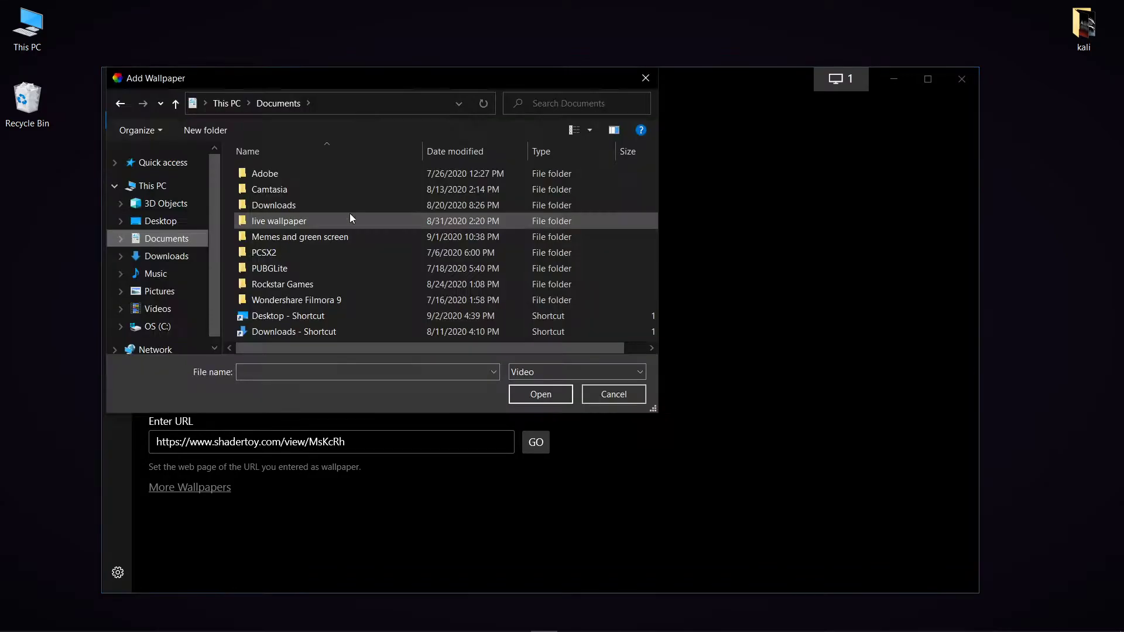
double_click(378, 220)
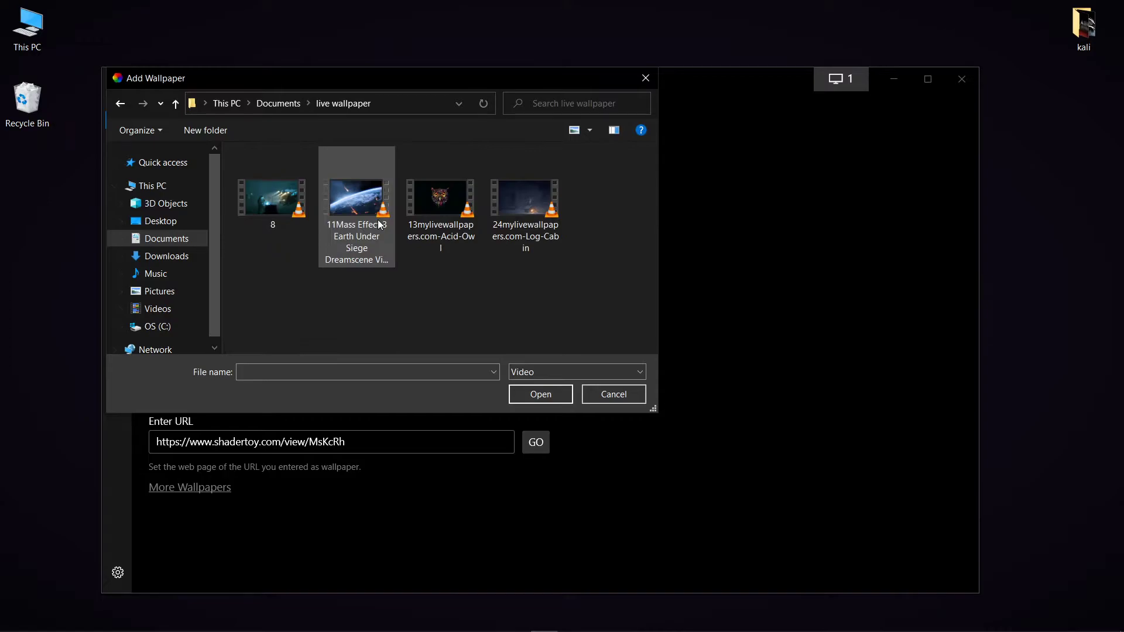
double_click(461, 201)
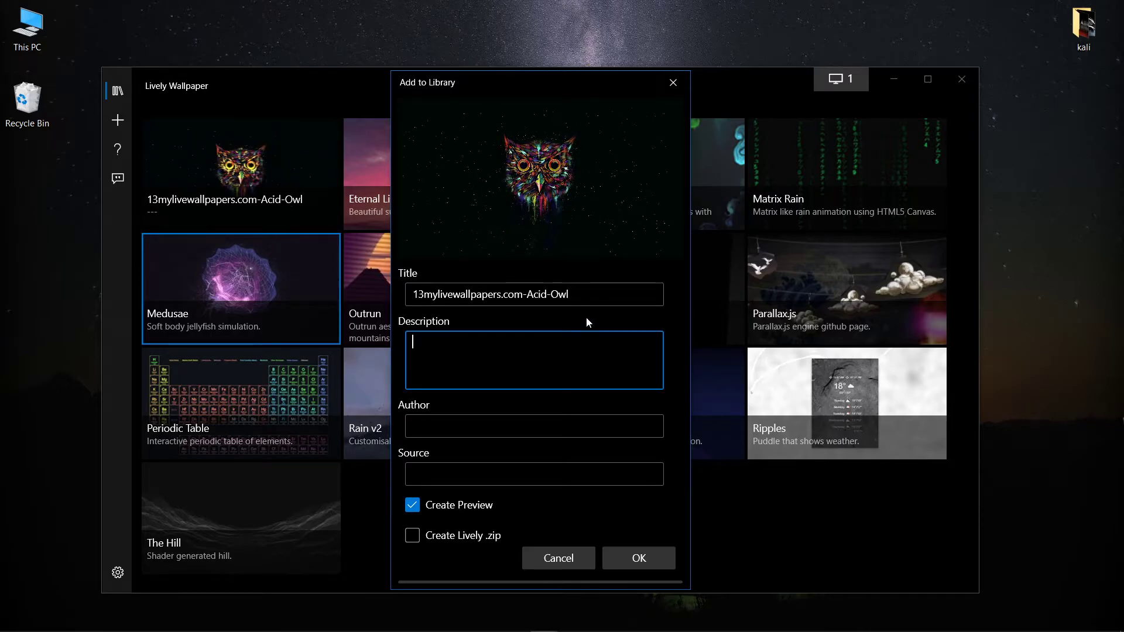
Title it 'Acid-Owl', add description 'Fucking owl' and author 'not me', and confirm
left_click_drag(527, 294, 186, 261)
key("BackSpace")
left_click(408, 356)
type("Fu")
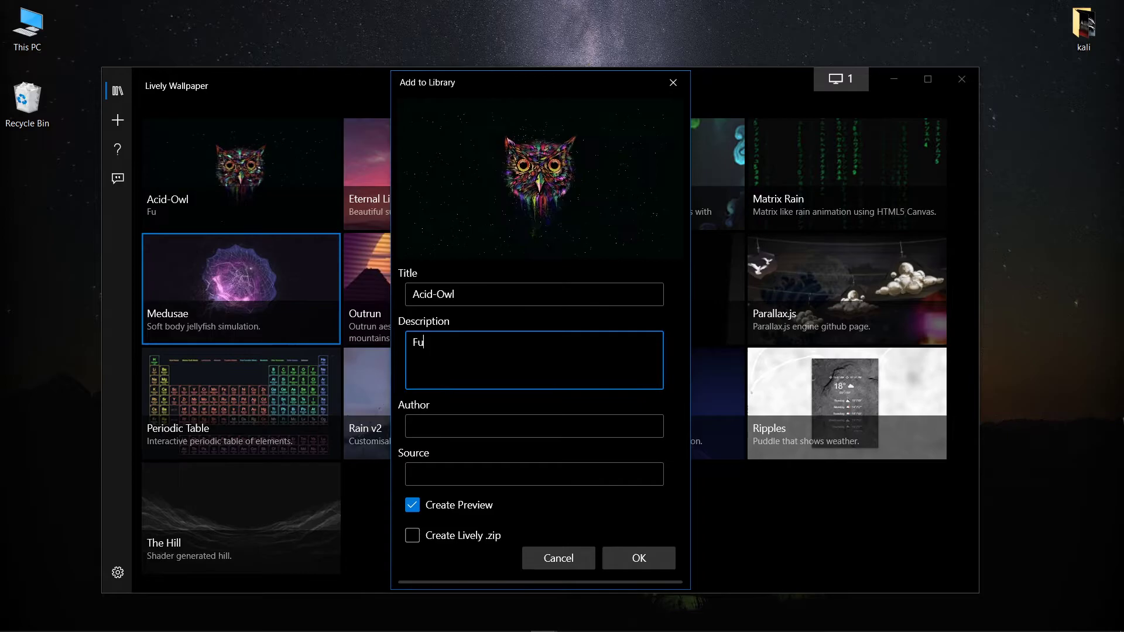
type("cking ow")
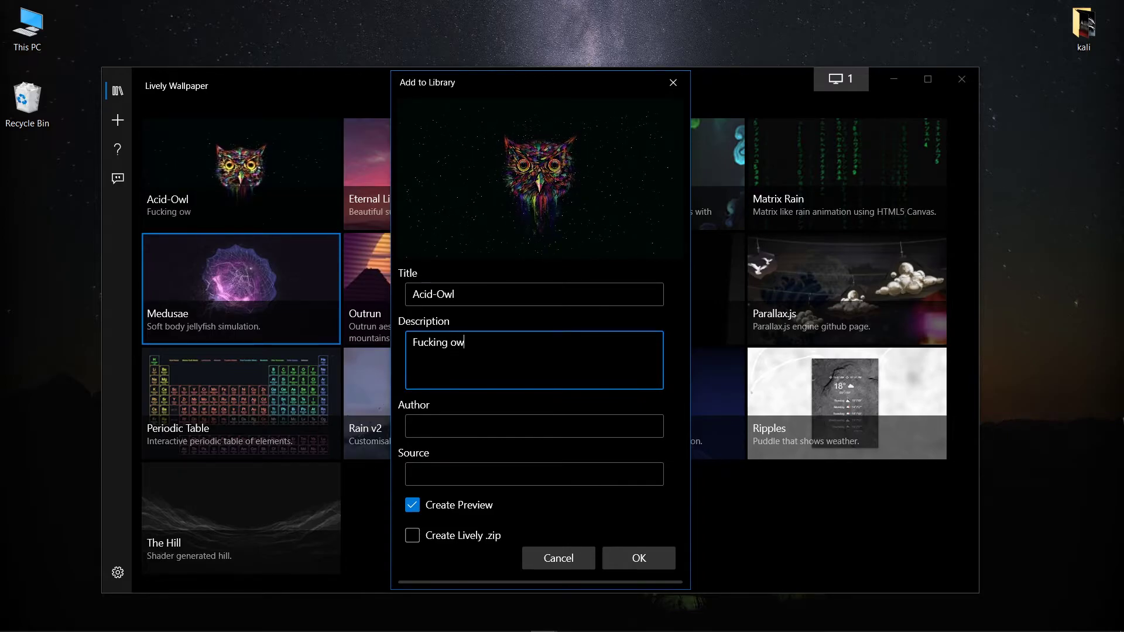
type("l")
key("Tab")
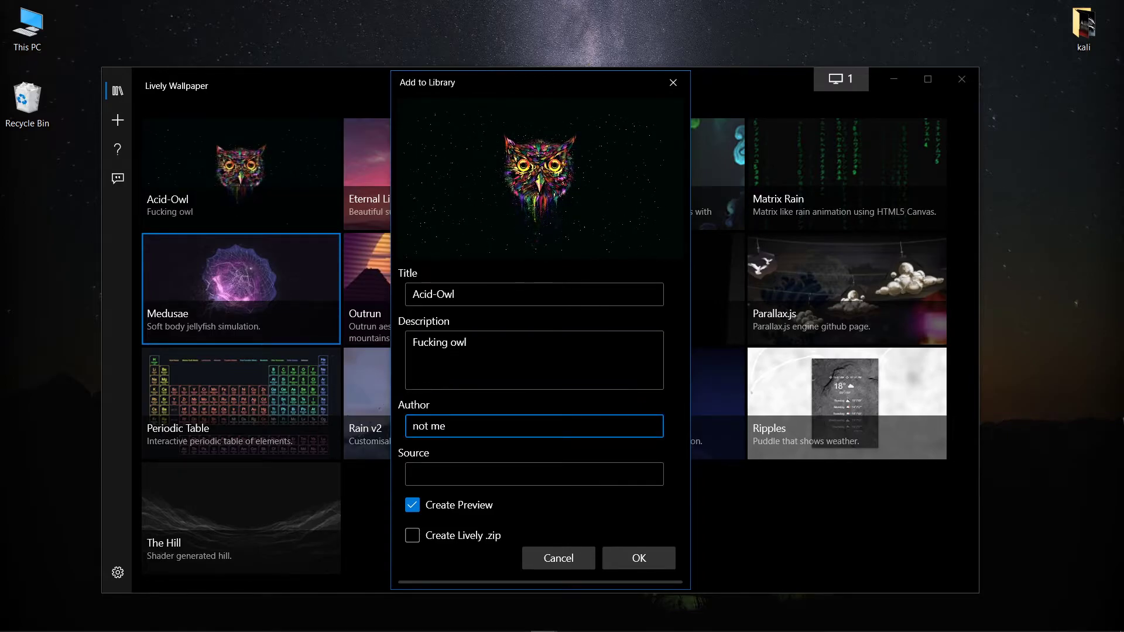
type("not me")
key("Tab")
left_click(614, 553)
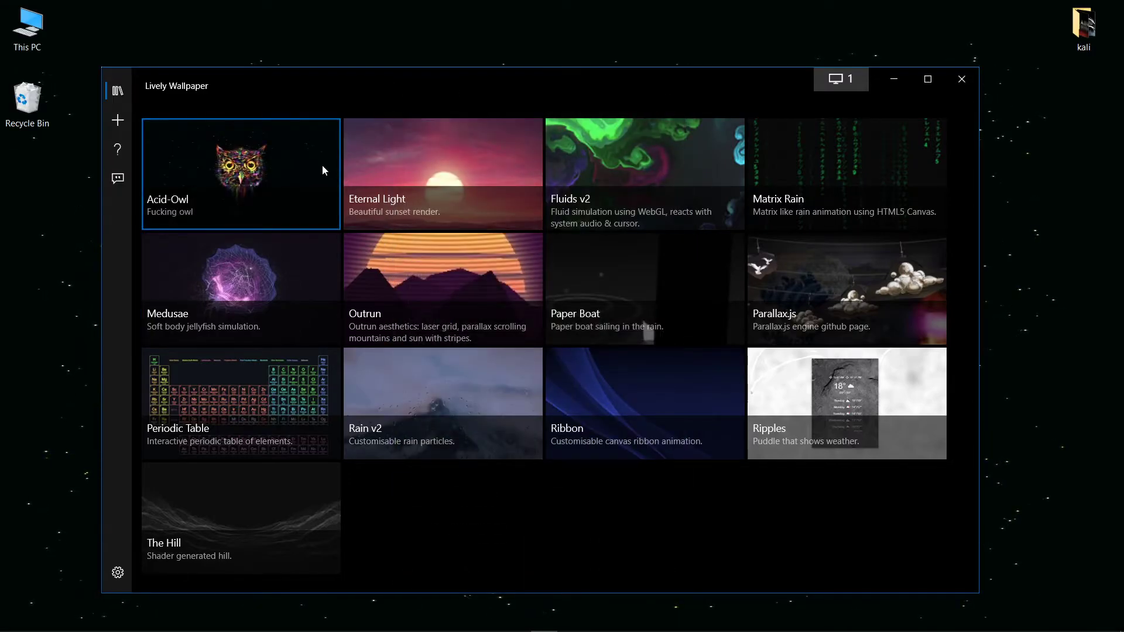
Open the r/LivelyWallpaper subreddit and scroll the feed to the Paranoid Birds Wallpaper post
left_click(893, 79)
right_click(525, 240)
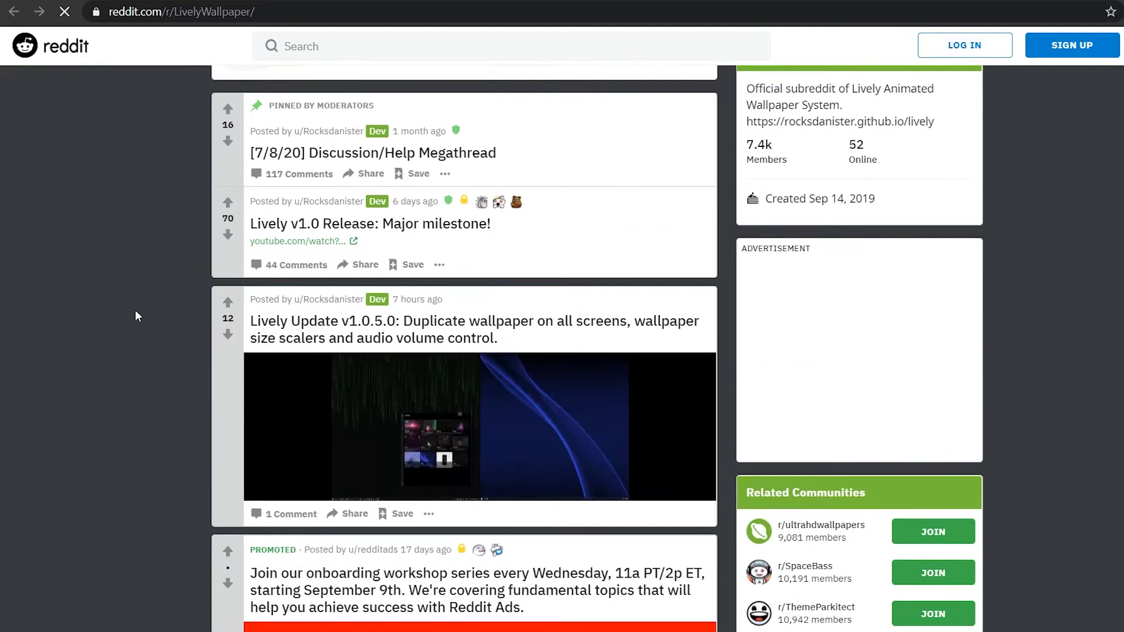
scroll(136, 316, "down", 20)
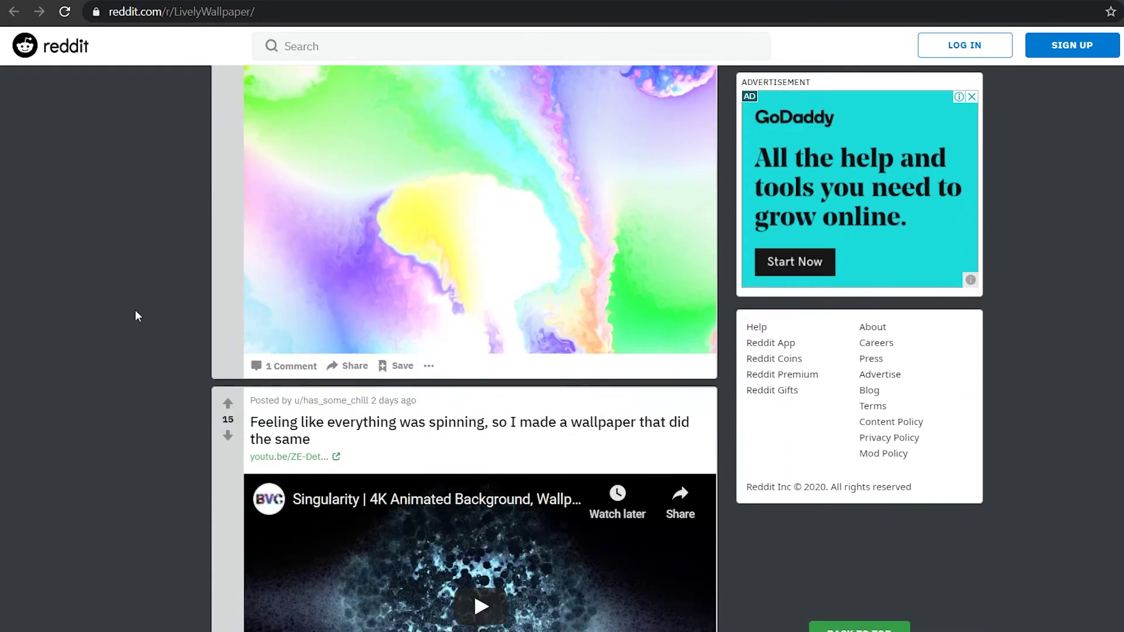
scroll(136, 316, "down", 15)
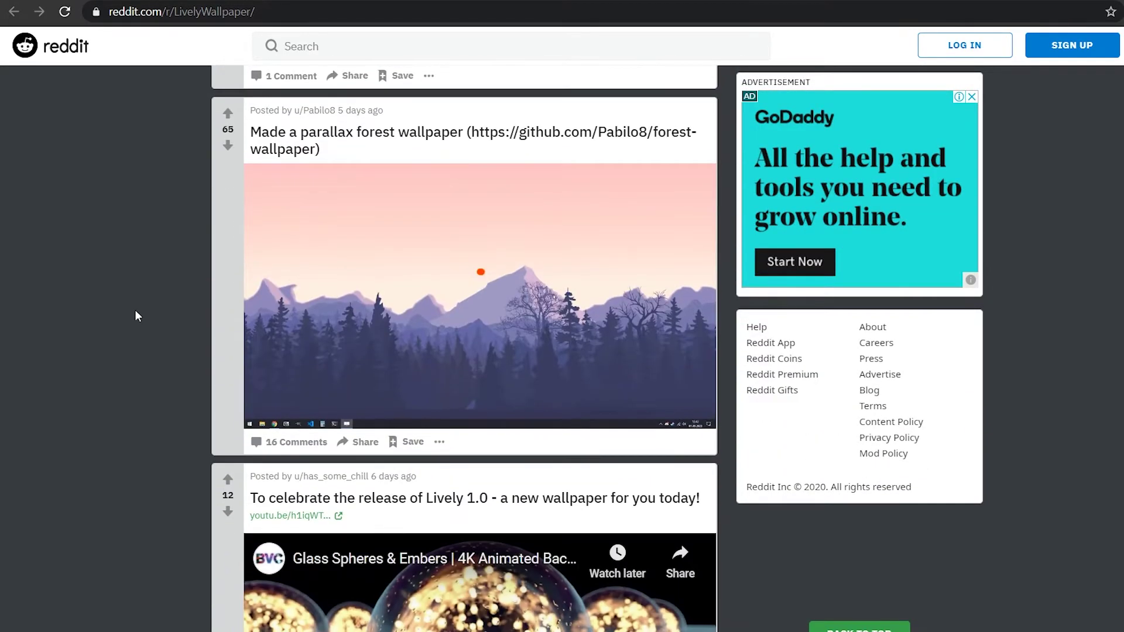
scroll(135, 316, "down", 3)
scroll(134, 316, "up", 2)
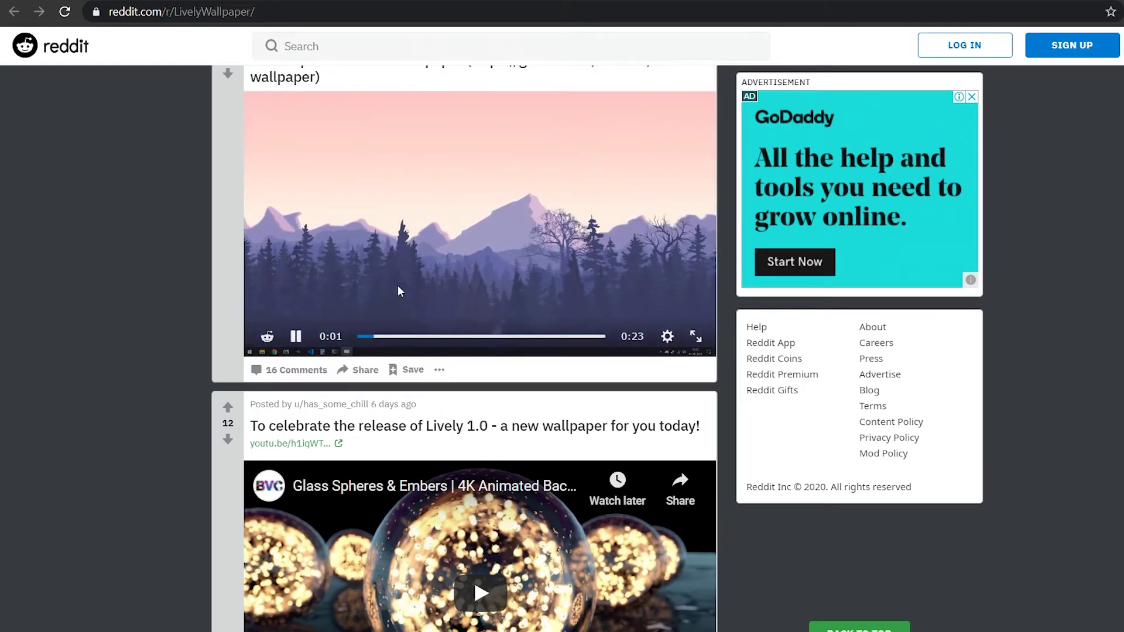
scroll(398, 291, "down", 10)
scroll(414, 248, "up", 1)
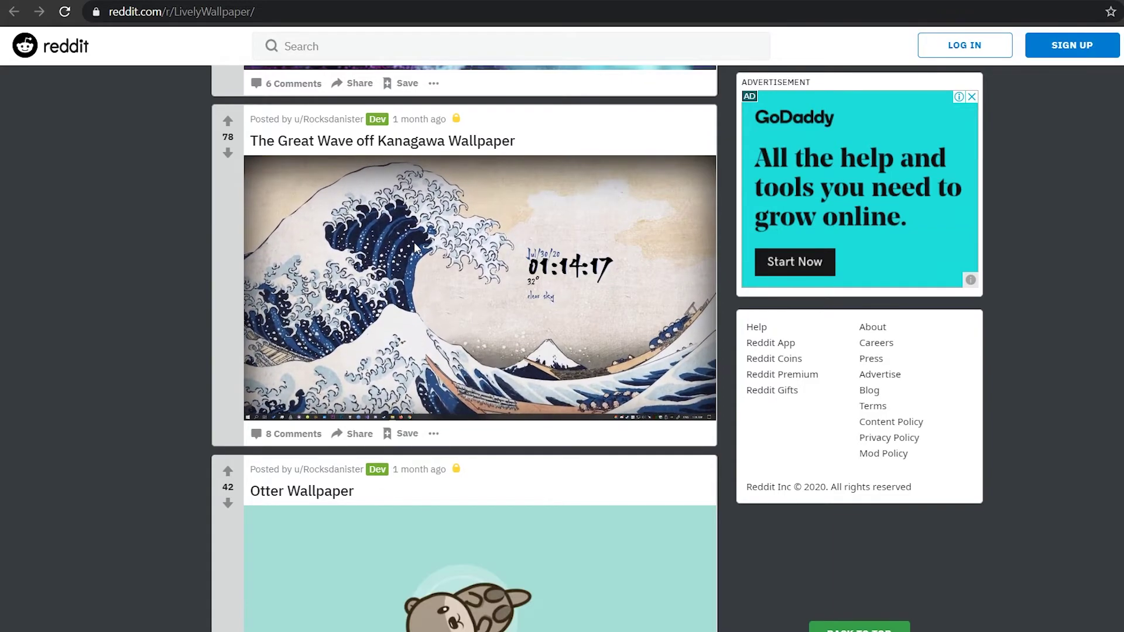
scroll(414, 248, "down", 20)
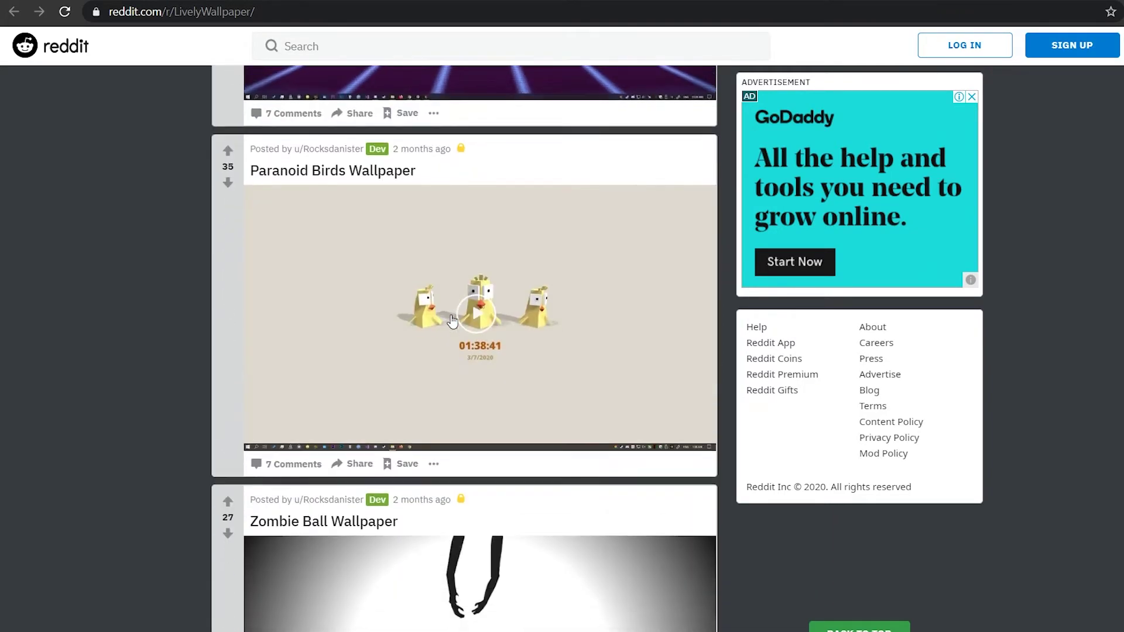
scroll(452, 321, "down", 1)
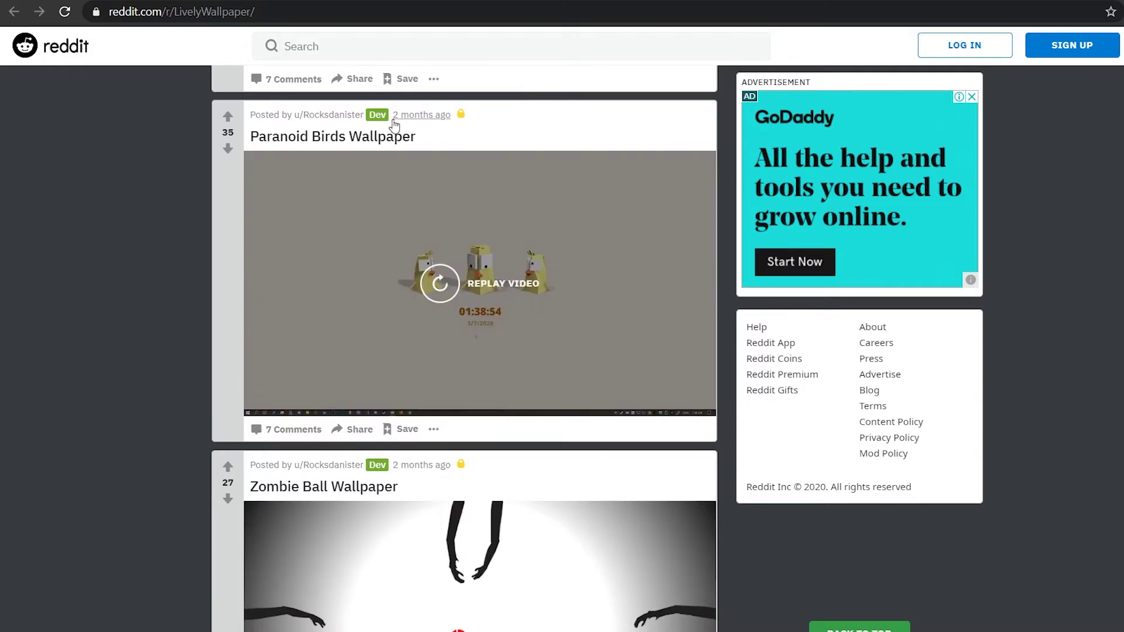
Open the Paranoid Birds Wallpaper post and download its wallpaper zip from DeviantArt
left_click(383, 146)
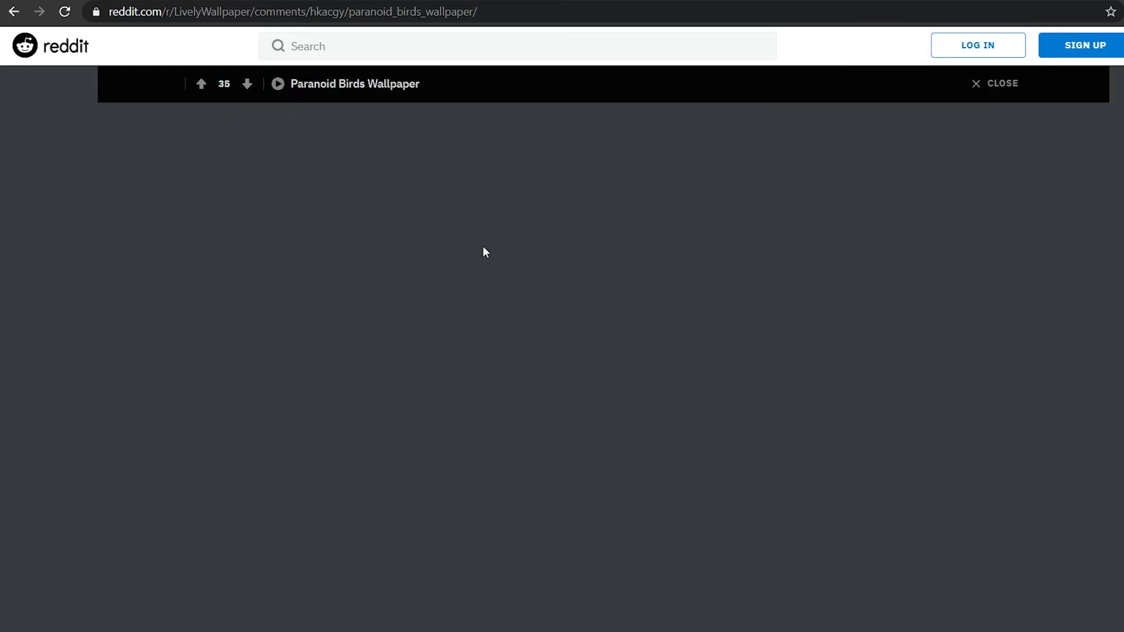
scroll(460, 309, "down", 3)
scroll(459, 309, "down", 1)
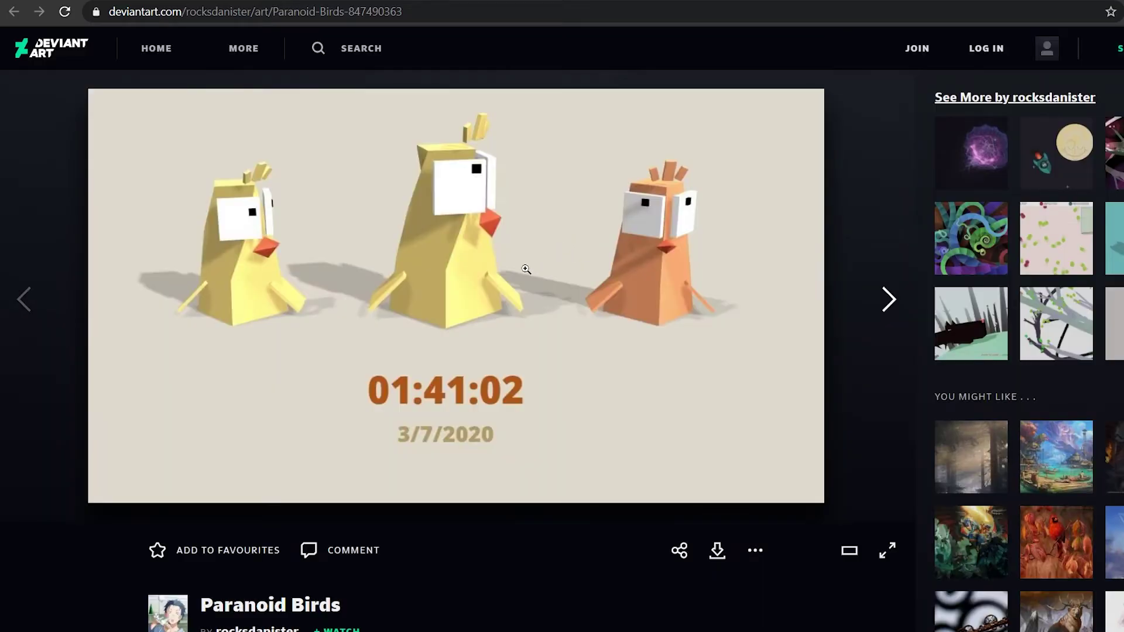
scroll(589, 269, "down", 2)
scroll(591, 279, "down", 2)
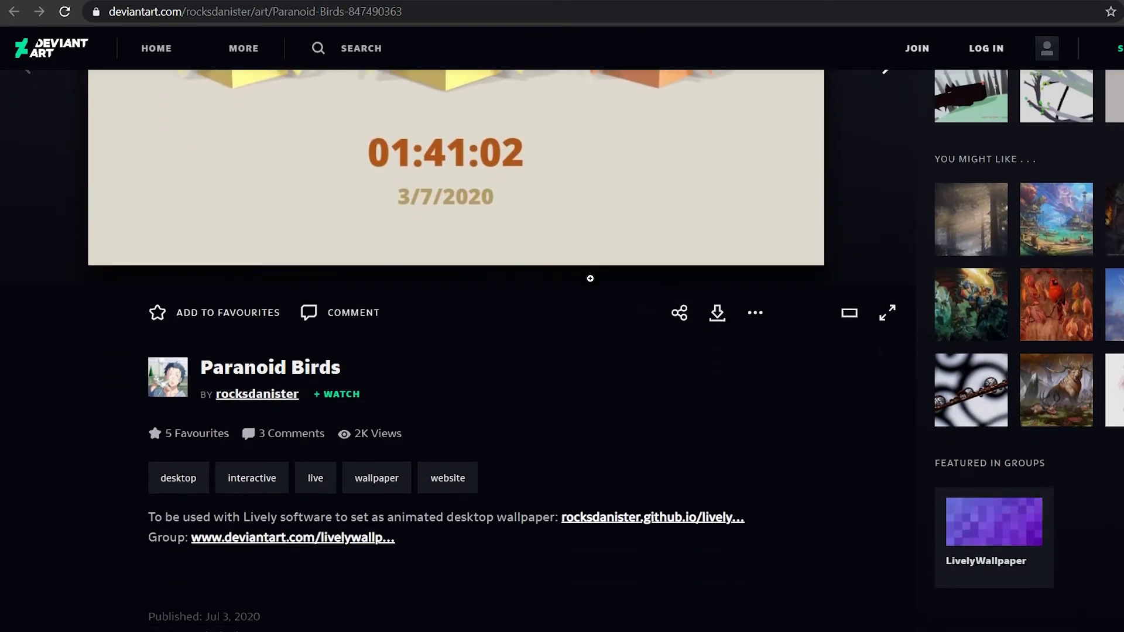
scroll(590, 278, "down", 2)
scroll(590, 279, "down", 5)
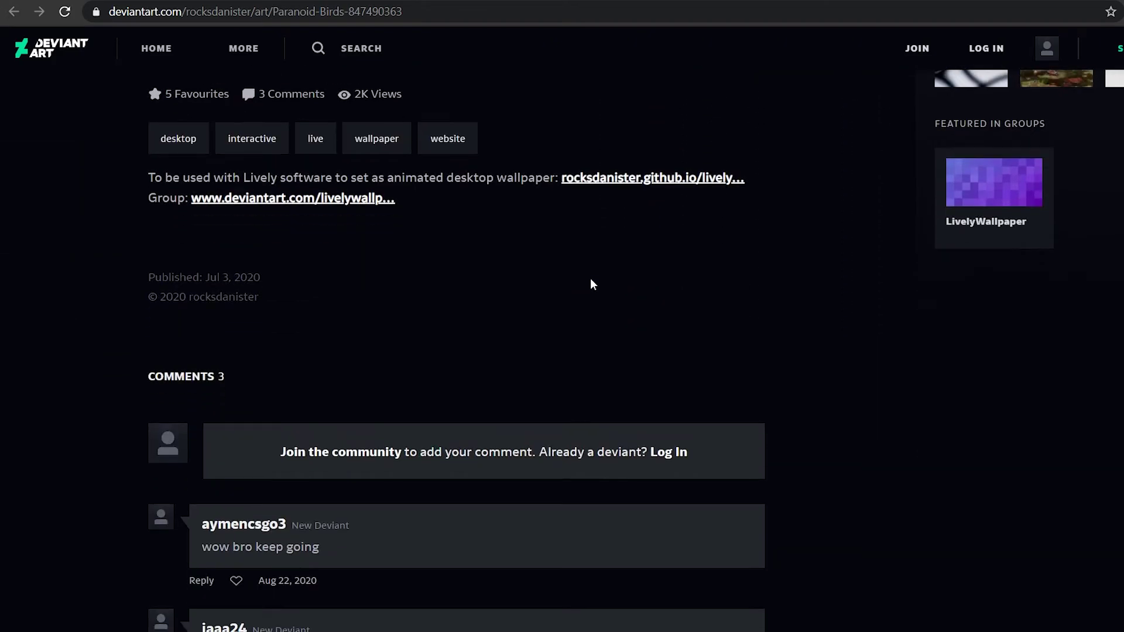
scroll(589, 278, "up", 7)
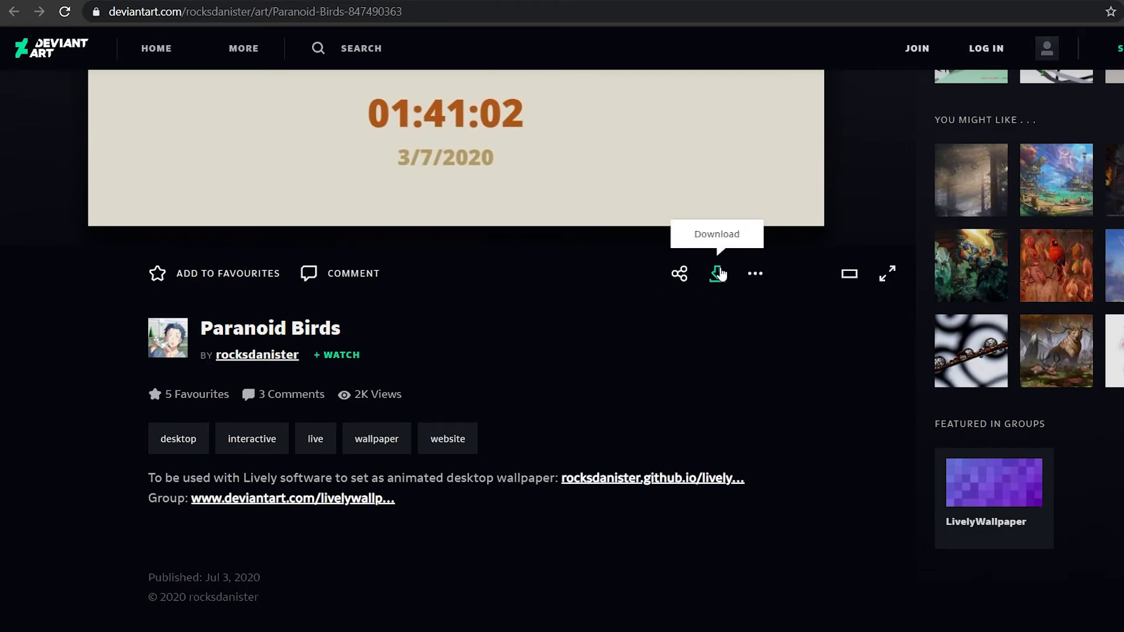
left_click(725, 274)
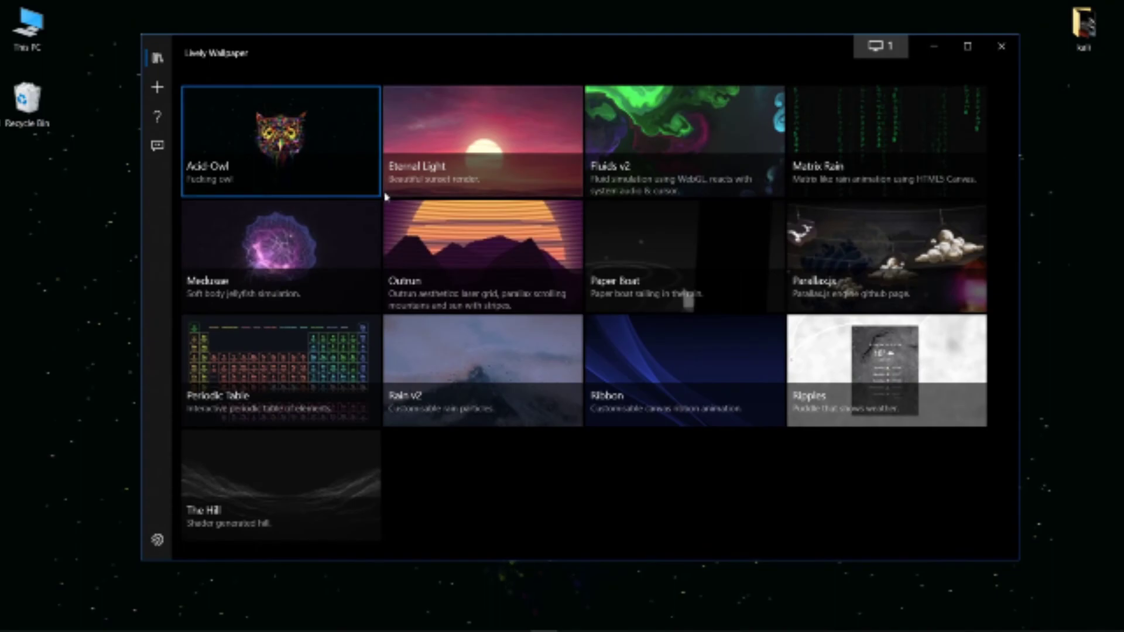
Add a wallpaper using the Website file type, opening index.html from the paranoid_birds folder
left_click(148, 90)
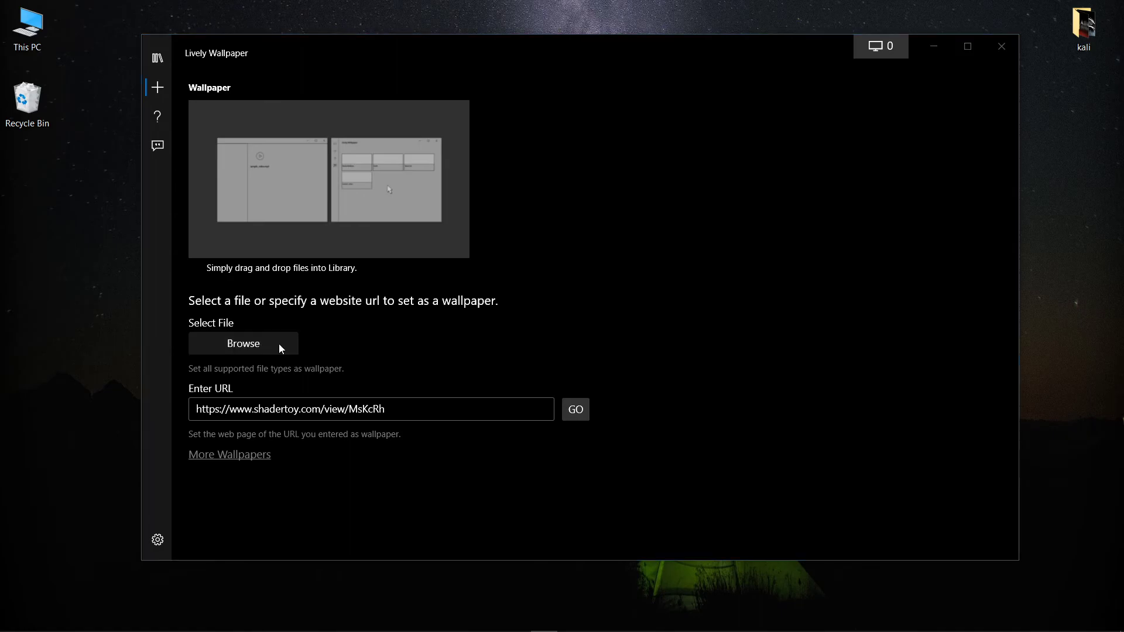
left_click(279, 343)
left_click(678, 339)
left_click(642, 376)
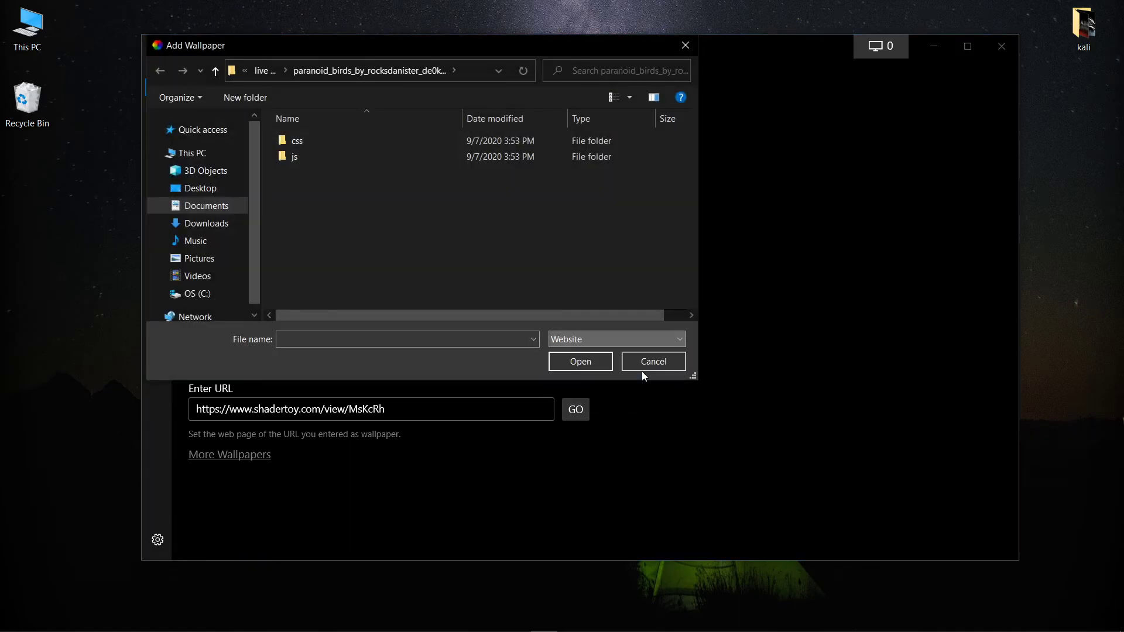
left_click(354, 175)
left_click(572, 358)
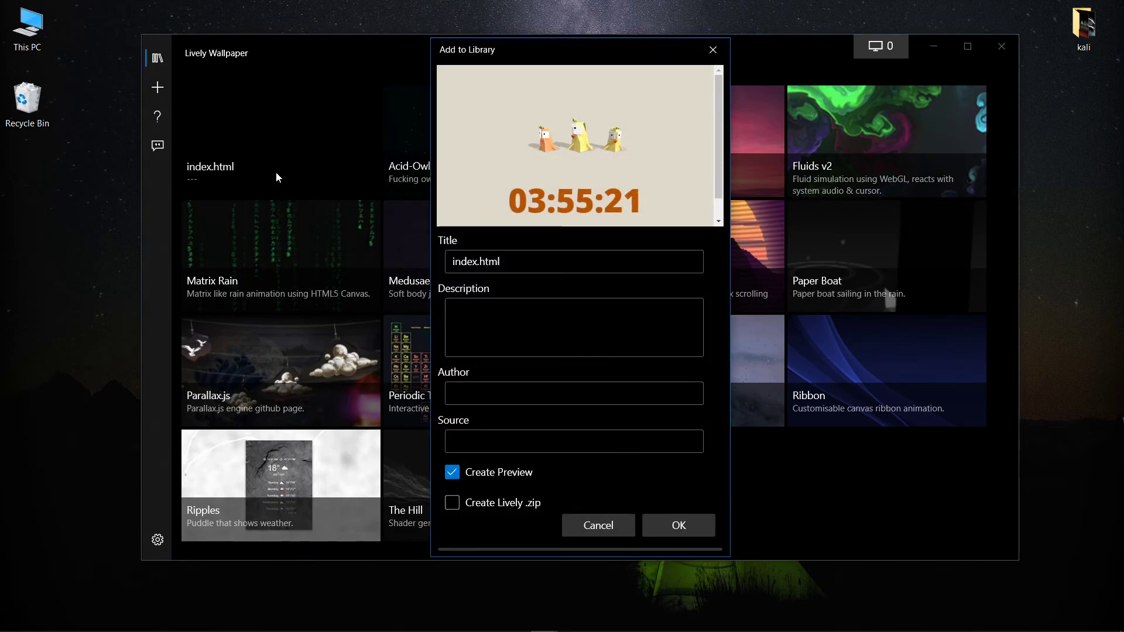
Enable Create Lively .zip, retitle the Paranoid Birds wallpaper 'funnyindex.html', and confirm adding it
left_click(522, 501)
left_click(454, 392)
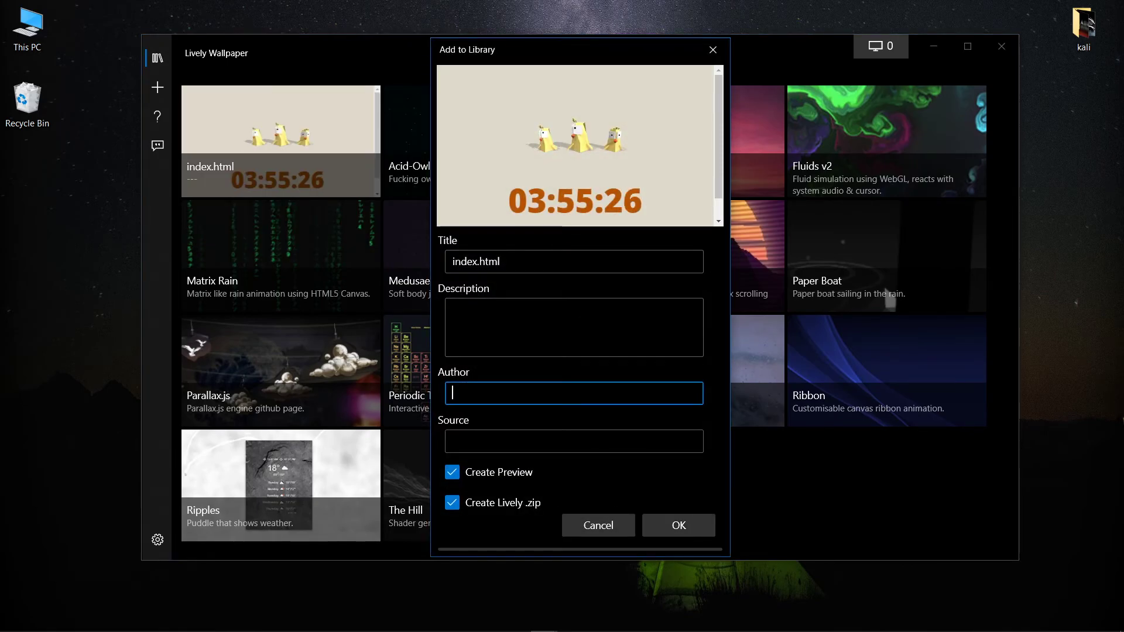
left_click(574, 327)
left_click(451, 261)
type("funny")
key("Return")
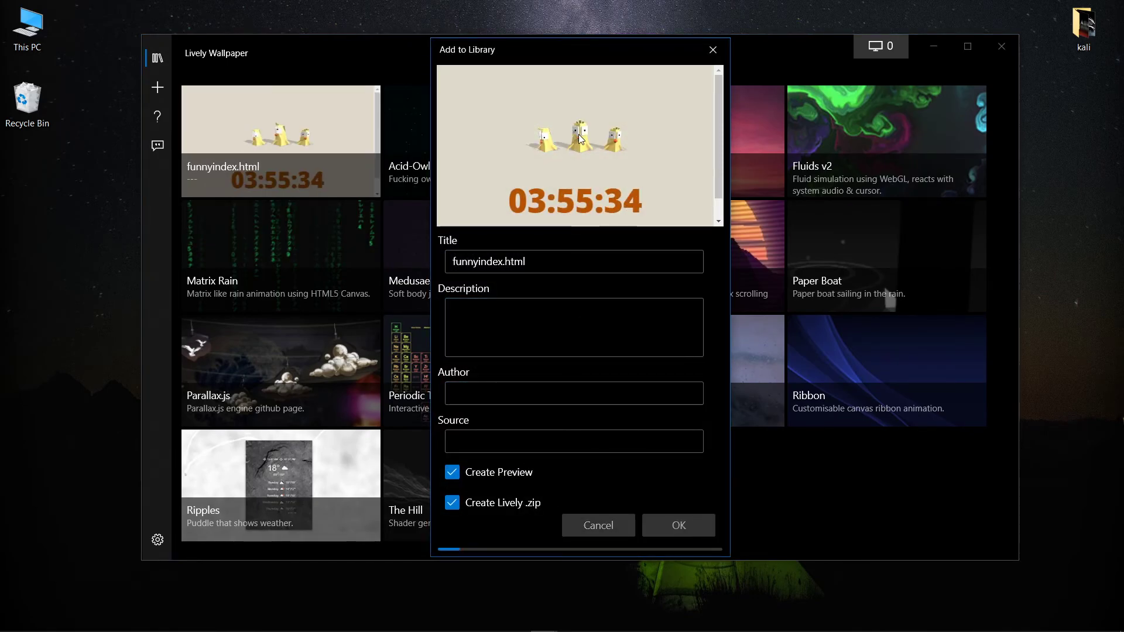